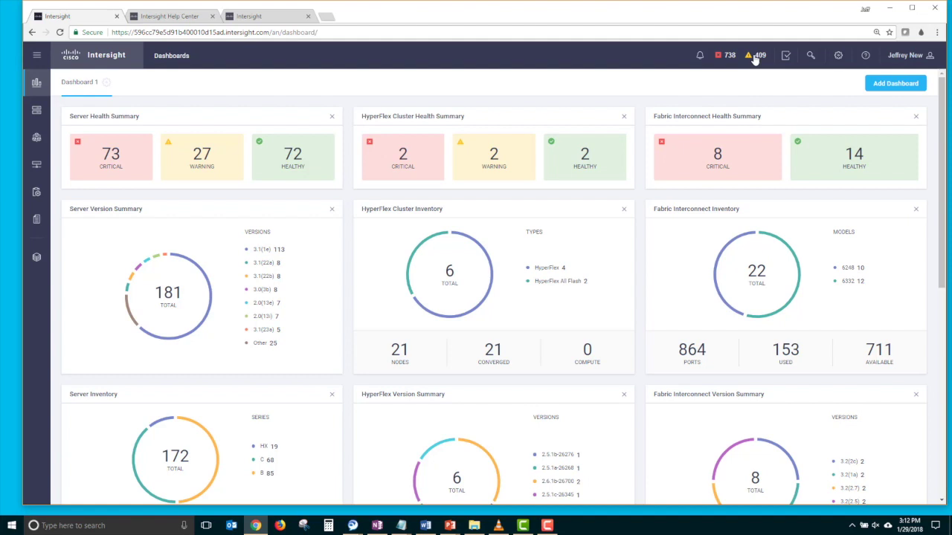
Search all resources for 'hx', then clear and close the search
{"action": "left_click", "coordinate": [811, 58]}
{"action": "type", "text": "hx"}
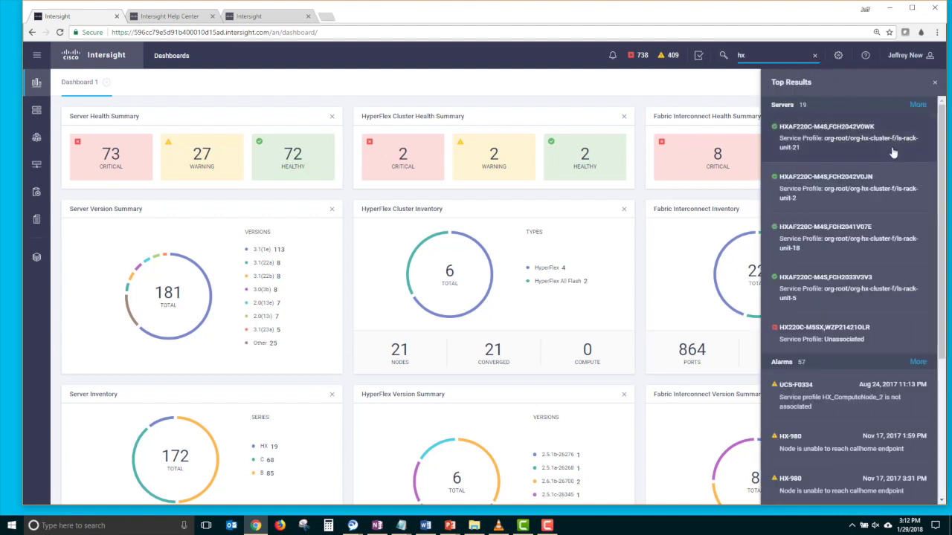
{"action": "left_click", "coordinate": [814, 57]}
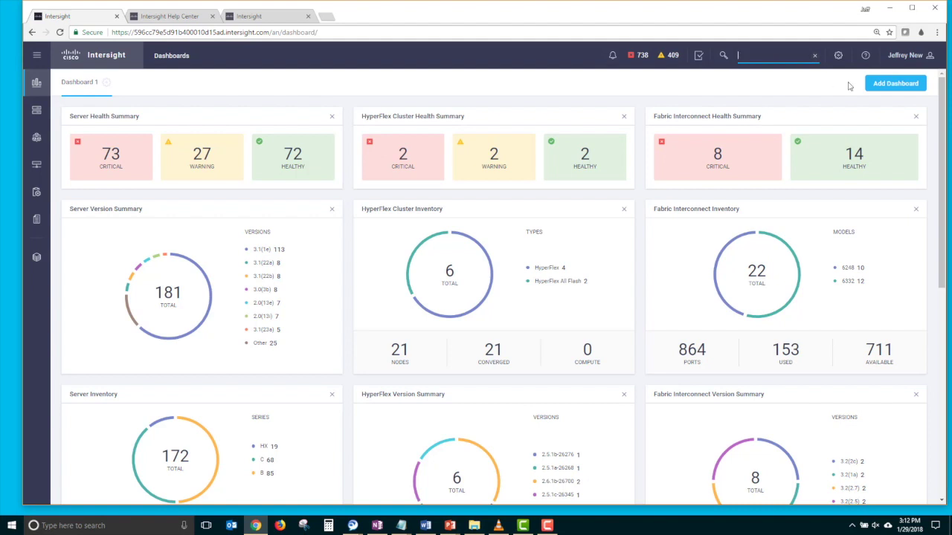
{"action": "left_click", "coordinate": [850, 86]}
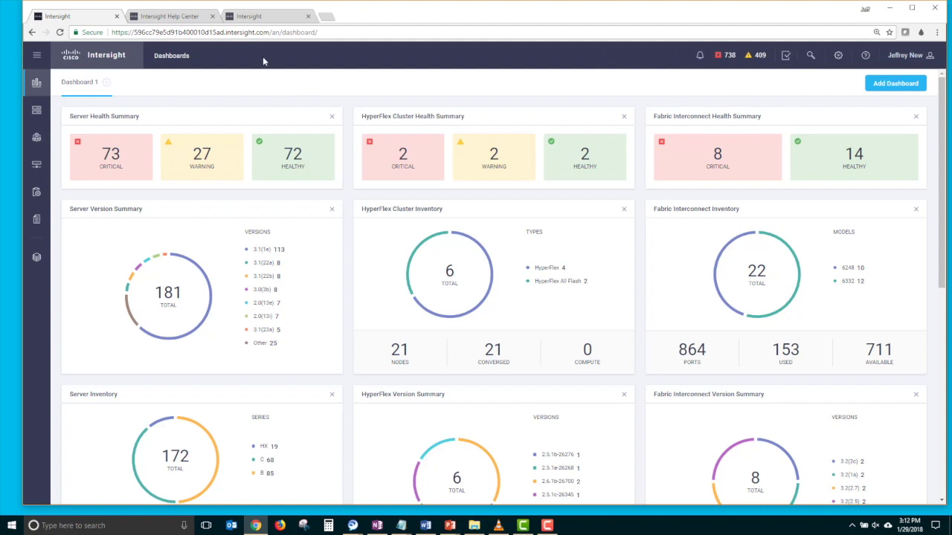
Browse the Servers, HyperFlex Clusters and Fabric Interconnects inventory lists
{"action": "left_click", "coordinate": [37, 112]}
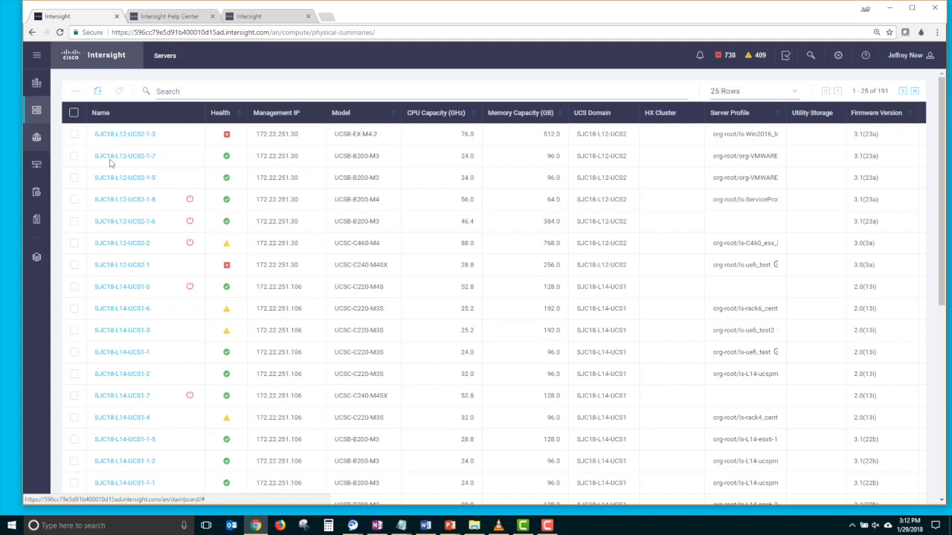
{"action": "left_click", "coordinate": [924, 161]}
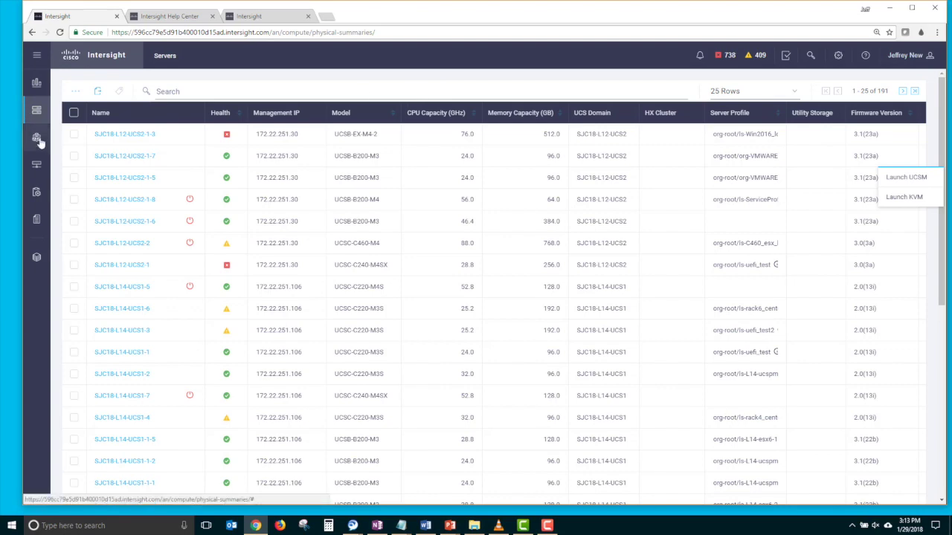
{"action": "left_click", "coordinate": [39, 141]}
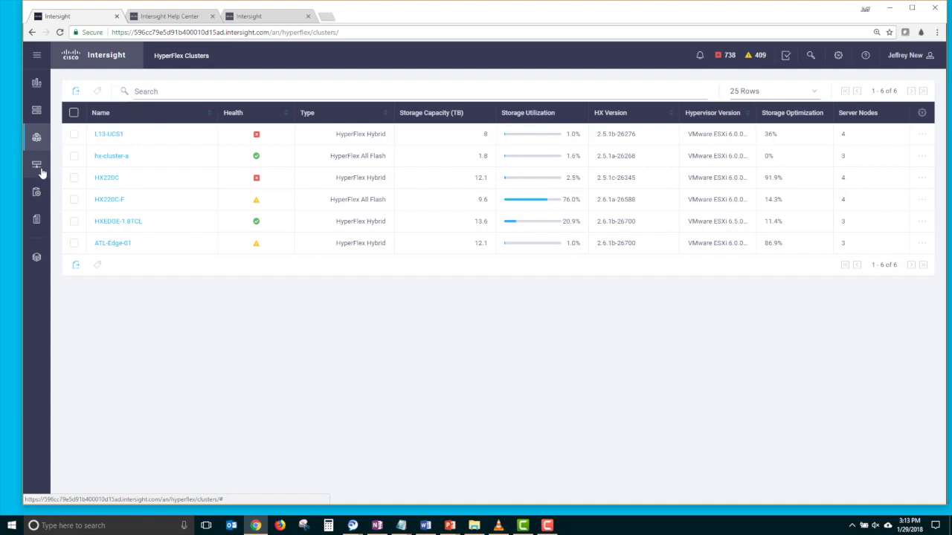
{"action": "left_click", "coordinate": [40, 170]}
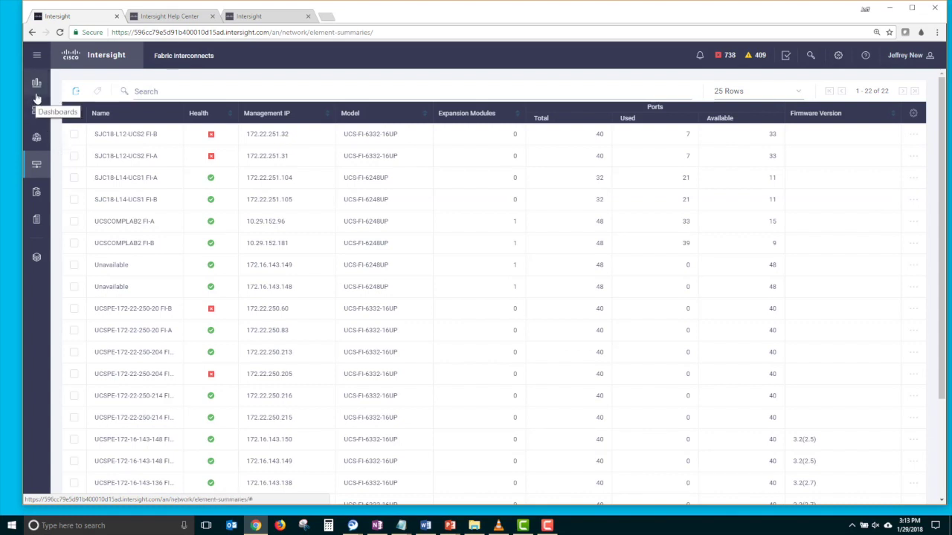
Search 'RC13' to open server C220-WZP214303XK, review its inventory, then go to Service Profiles
{"action": "left_click", "coordinate": [811, 57]}
{"action": "type", "text": "rc"}
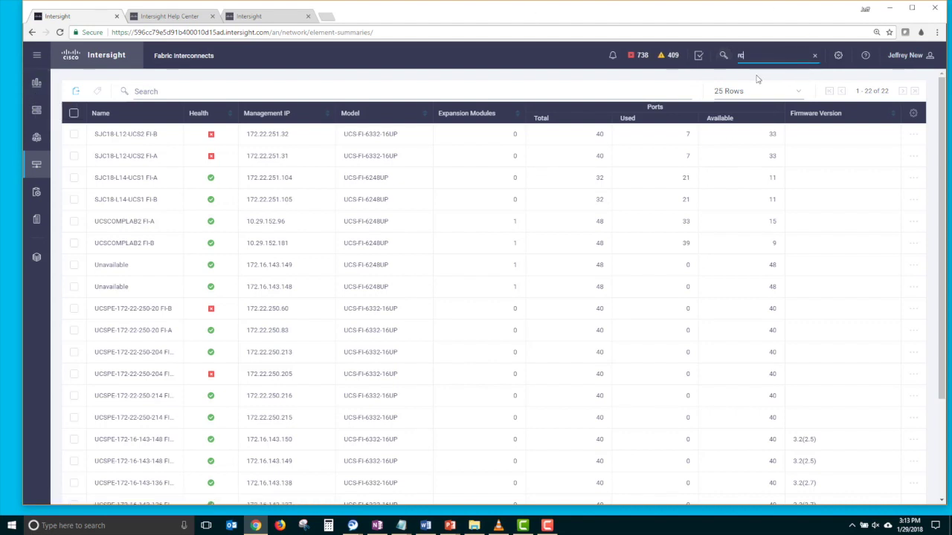
{"action": "type", "text": "13"}
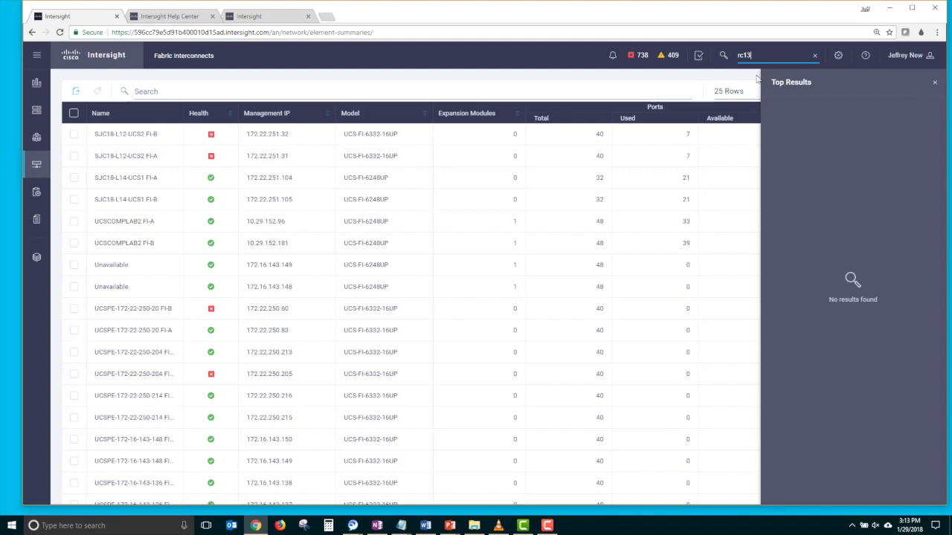
{"action": "key", "text": "BackSpace"}
{"action": "key", "text": "BackSpace"}
{"action": "key", "text": "BackSpace"}
{"action": "key", "text": "BackSpace"}
{"action": "type", "text": "RC13"}
{"action": "key", "text": "Return"}
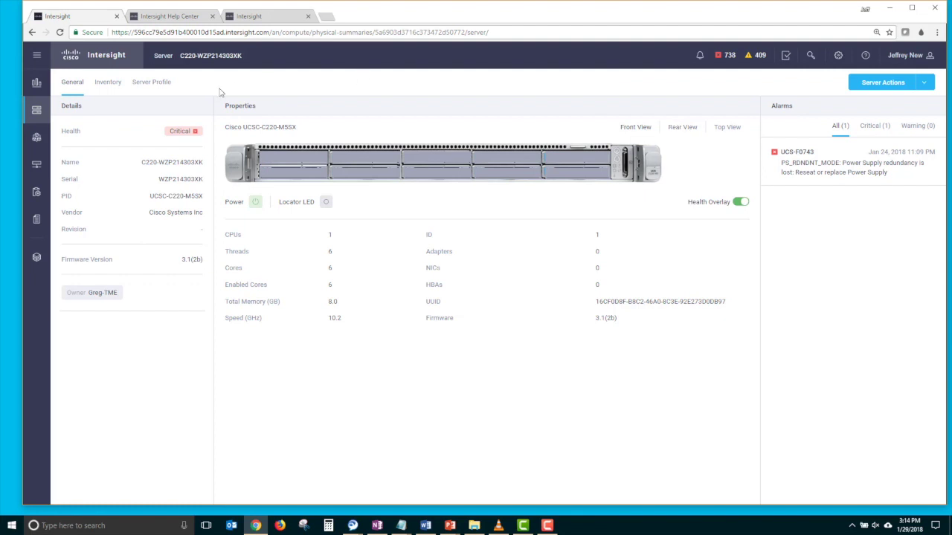
{"action": "left_click", "coordinate": [106, 84]}
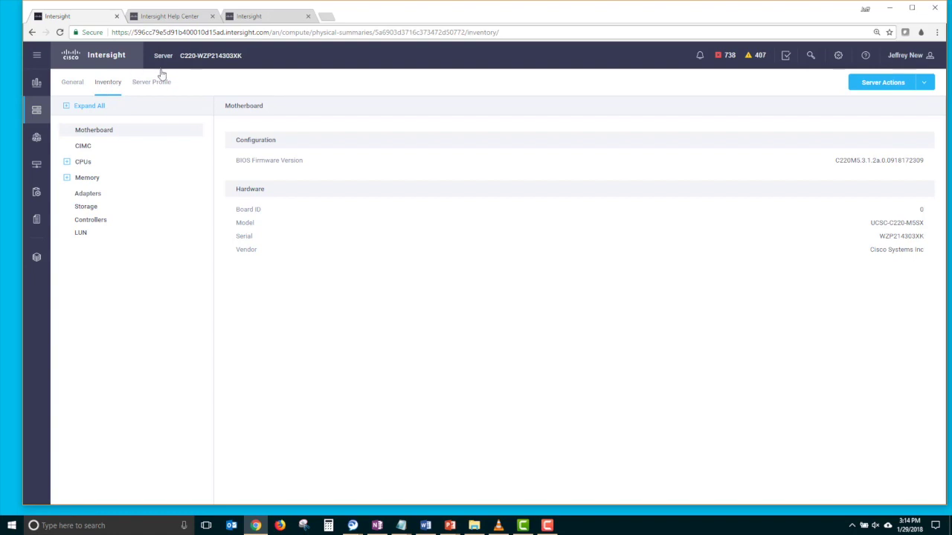
{"action": "left_click", "coordinate": [38, 194]}
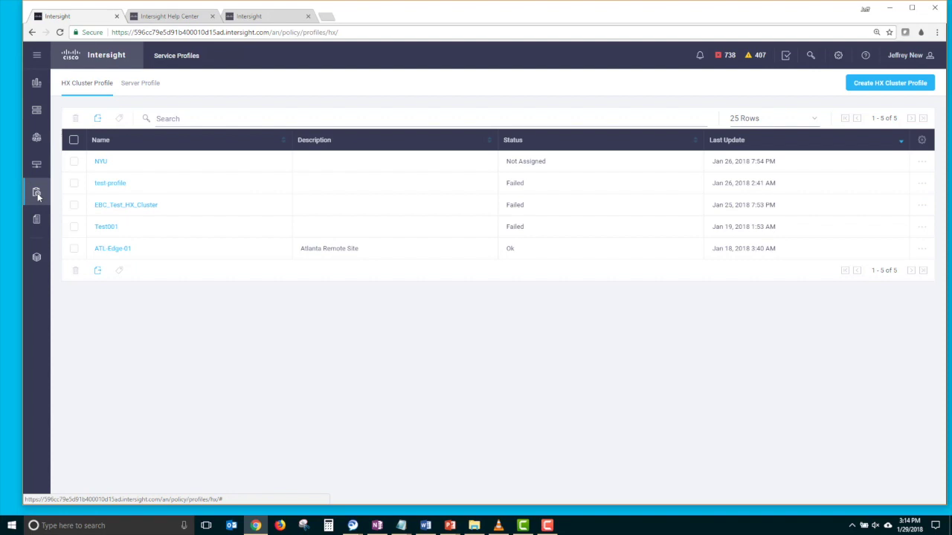
Create a new server profile named 'tfd' and continue to server configuration
{"action": "left_click", "coordinate": [140, 86]}
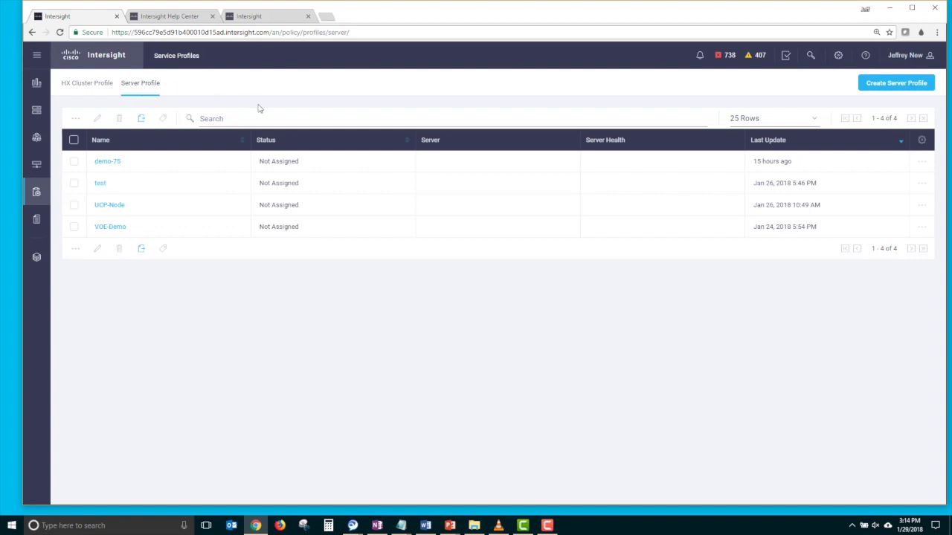
{"action": "left_click", "coordinate": [914, 84]}
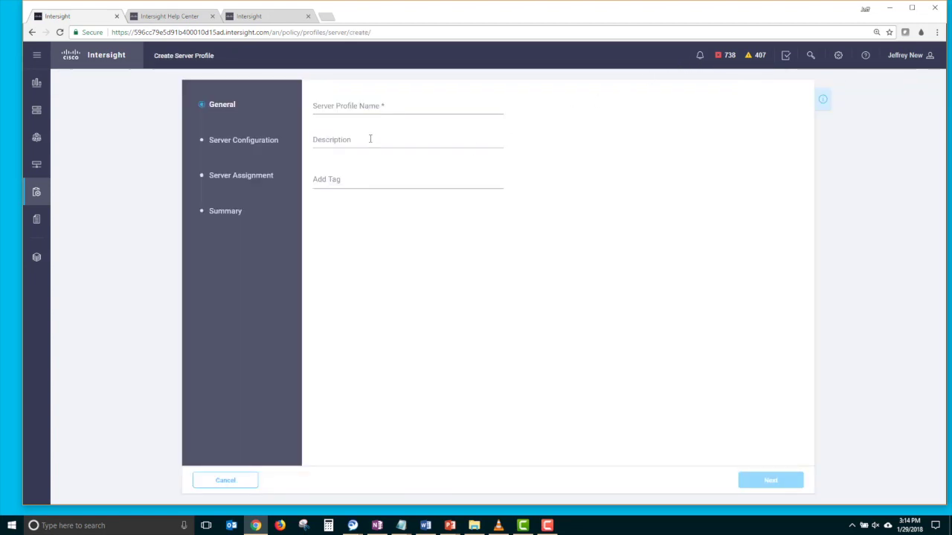
{"action": "left_click", "coordinate": [391, 105]}
{"action": "type", "text": "tfd"}
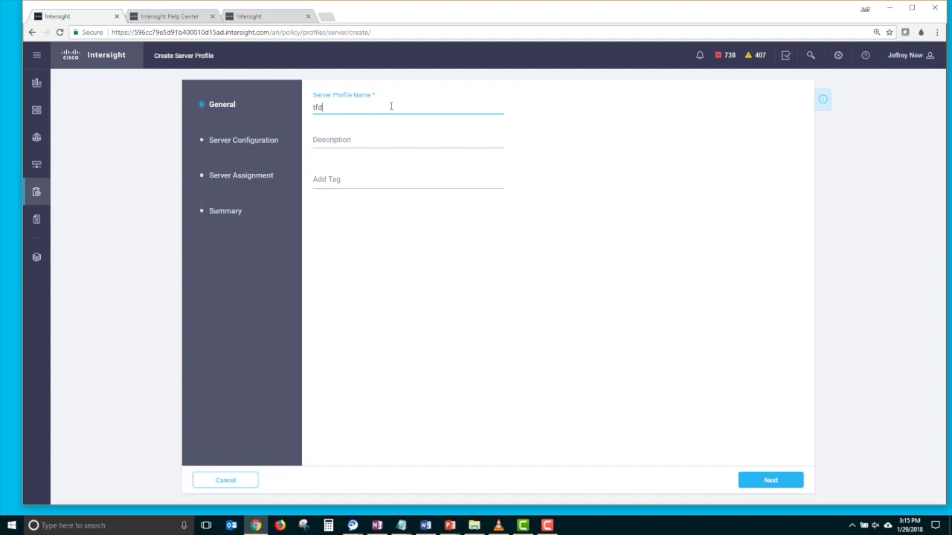
{"action": "left_click", "coordinate": [748, 482]}
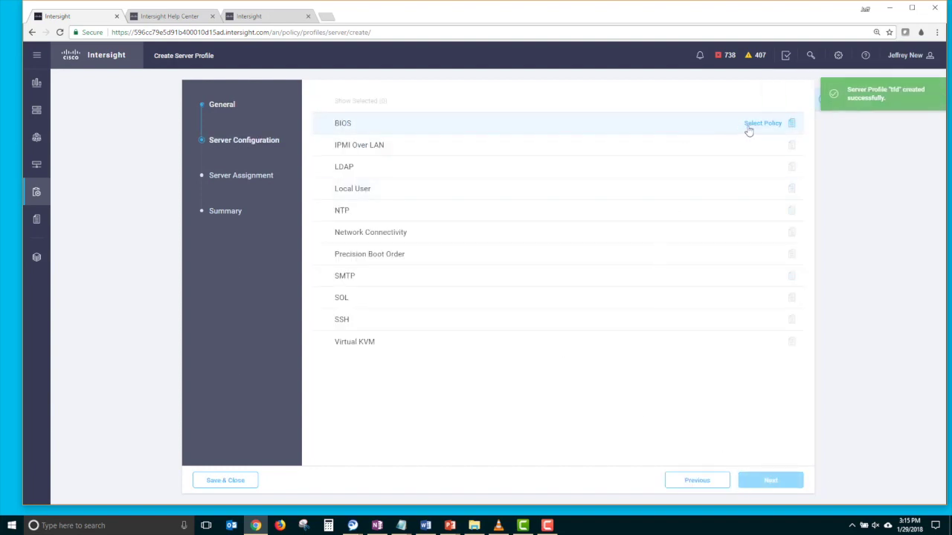
Assign jn-default-bios, jn-user2, jn-default-ntp and jn-default-ssh policies to the profile
{"action": "left_click", "coordinate": [754, 125]}
{"action": "left_click", "coordinate": [697, 133]}
{"action": "type", "text": "jn"}
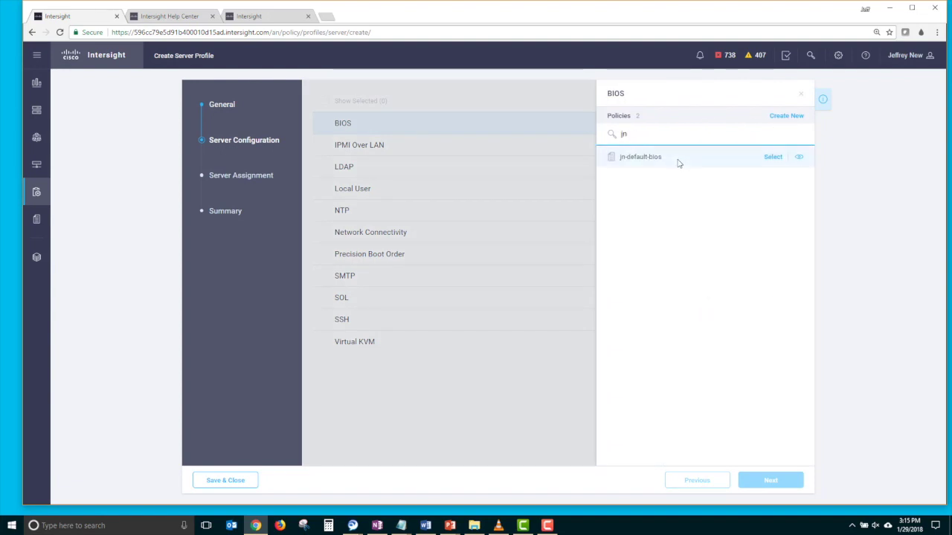
{"action": "left_click", "coordinate": [775, 158]}
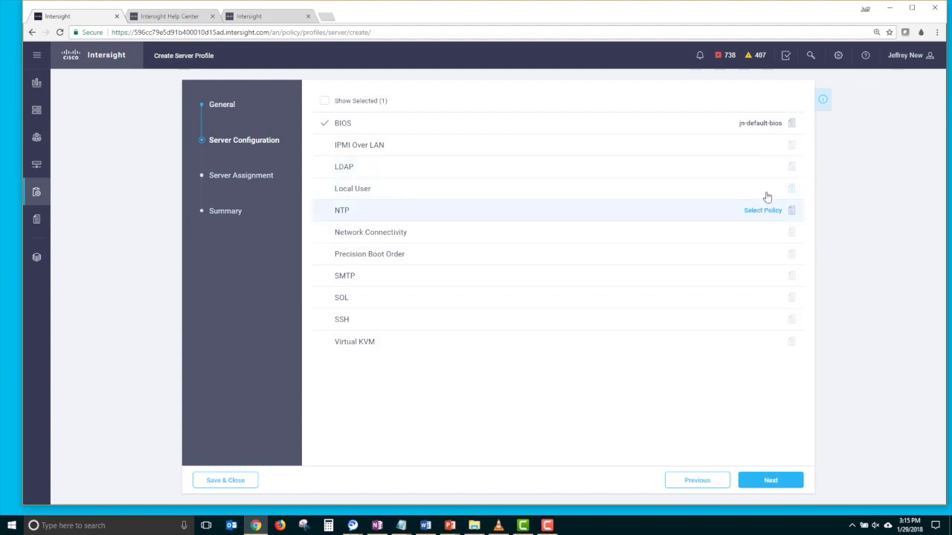
{"action": "left_click", "coordinate": [763, 190]}
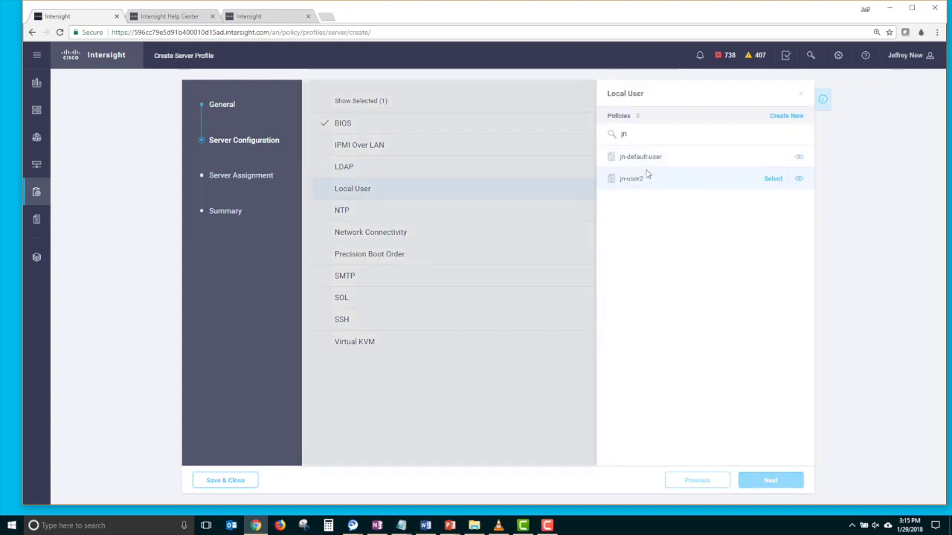
{"action": "left_click", "coordinate": [777, 180]}
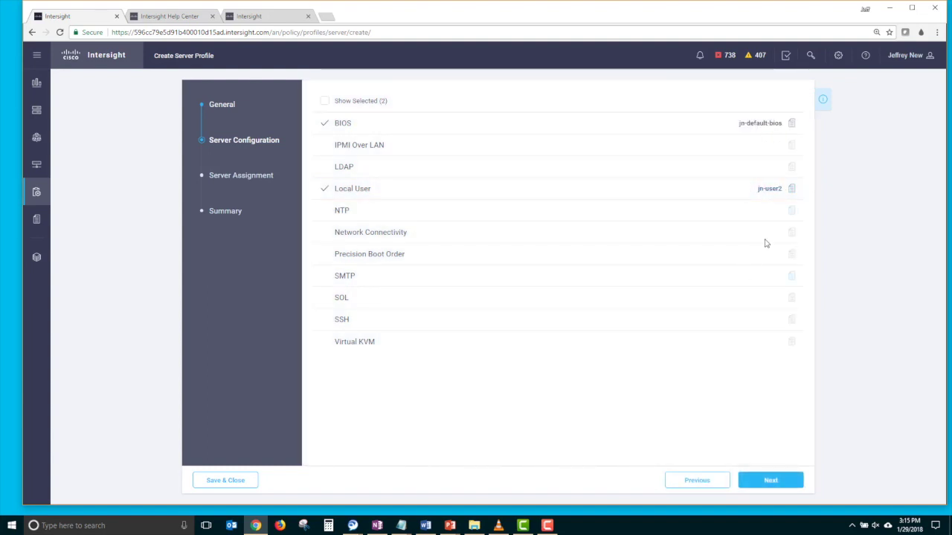
{"action": "left_click", "coordinate": [774, 212]}
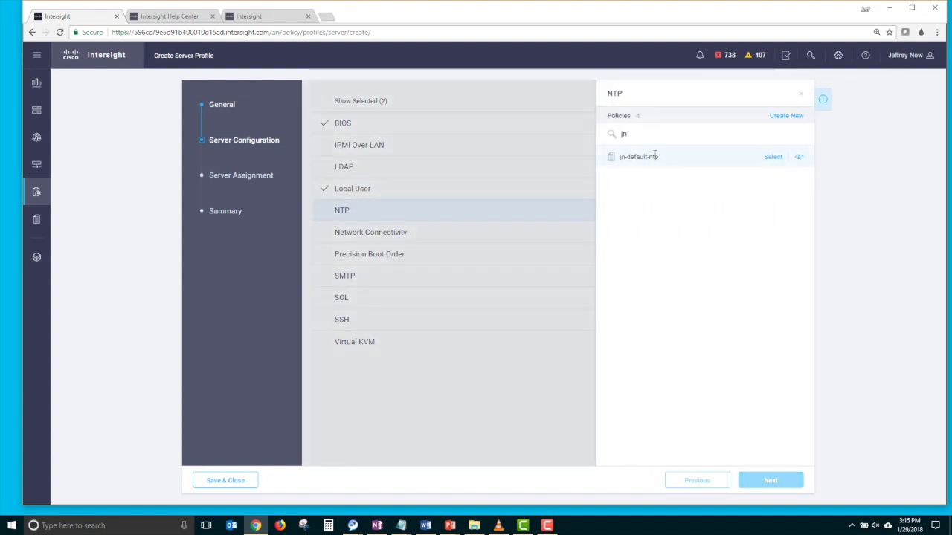
{"action": "left_click", "coordinate": [771, 159]}
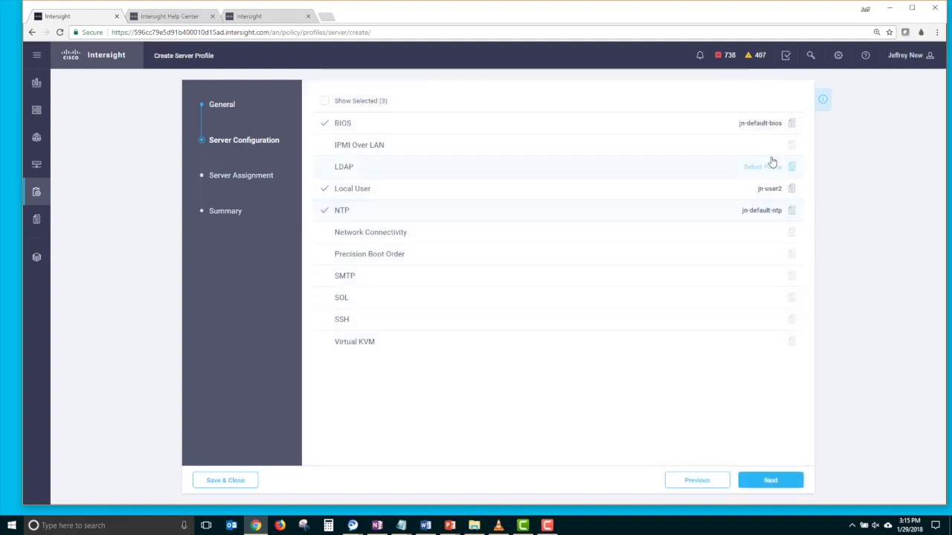
{"action": "left_click", "coordinate": [776, 320]}
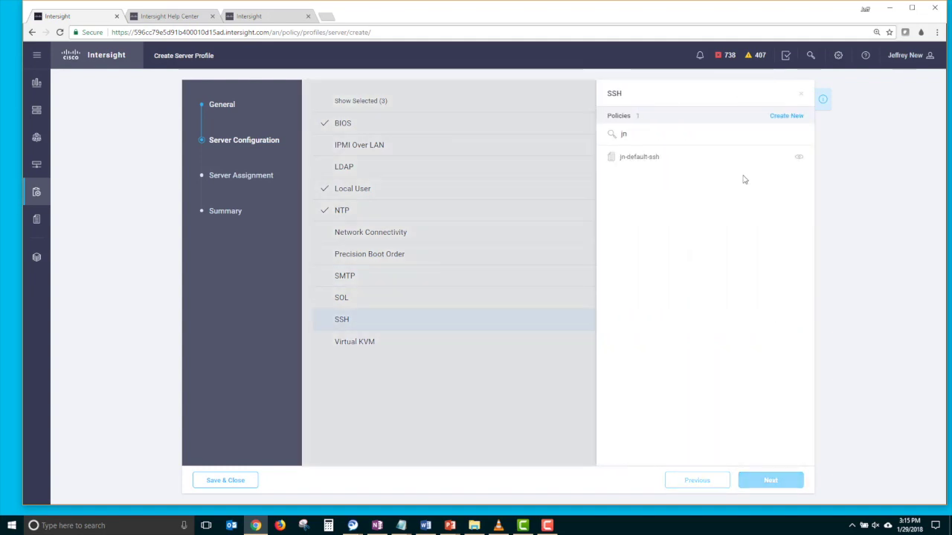
{"action": "mouse_move", "coordinate": [745, 158]}
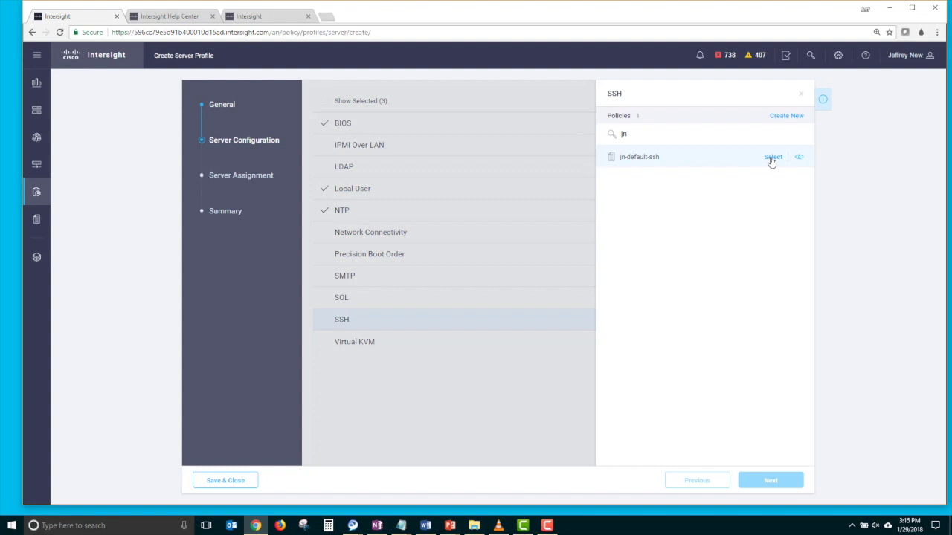
{"action": "left_click", "coordinate": [772, 157]}
Start a new Local User policy named 'jn-user3' from within the profile wizard
{"action": "mouse_move", "coordinate": [777, 193]}
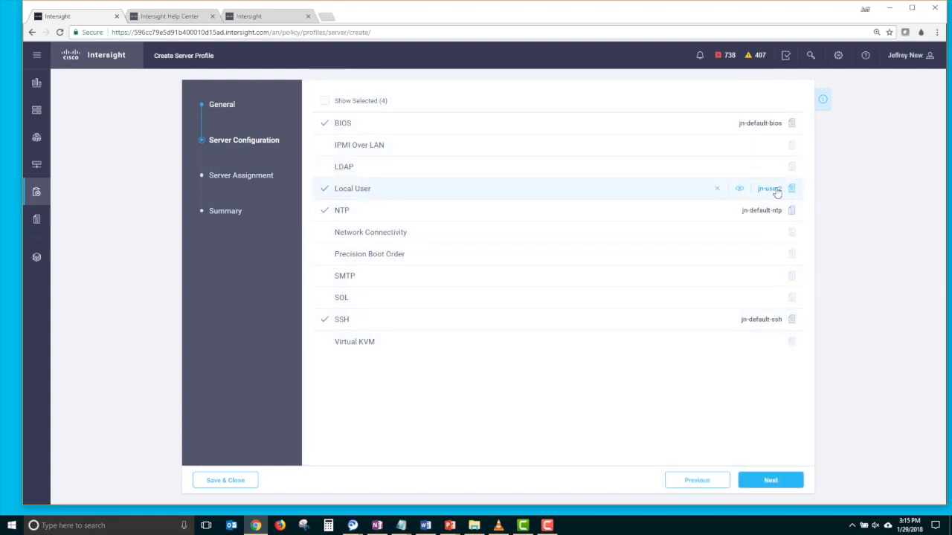
{"action": "left_click", "coordinate": [773, 190]}
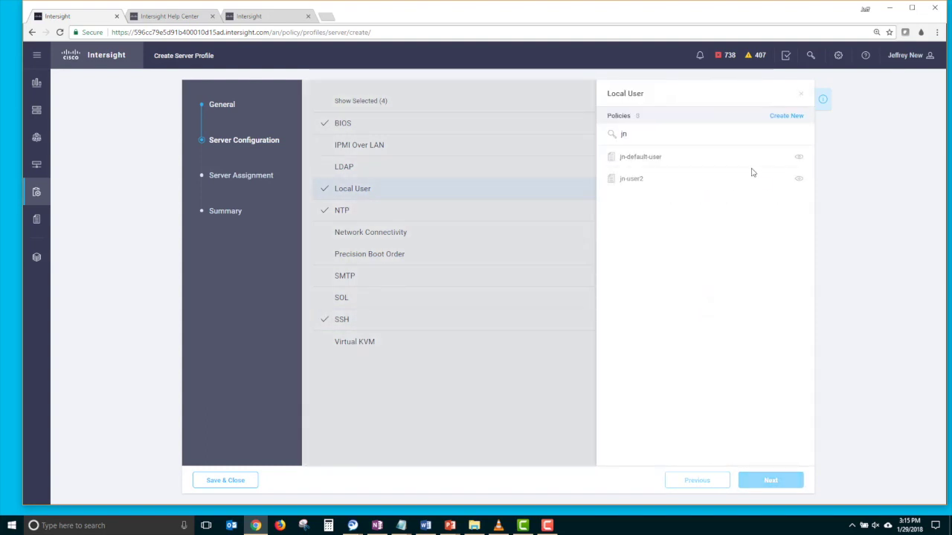
{"action": "left_click", "coordinate": [791, 119]}
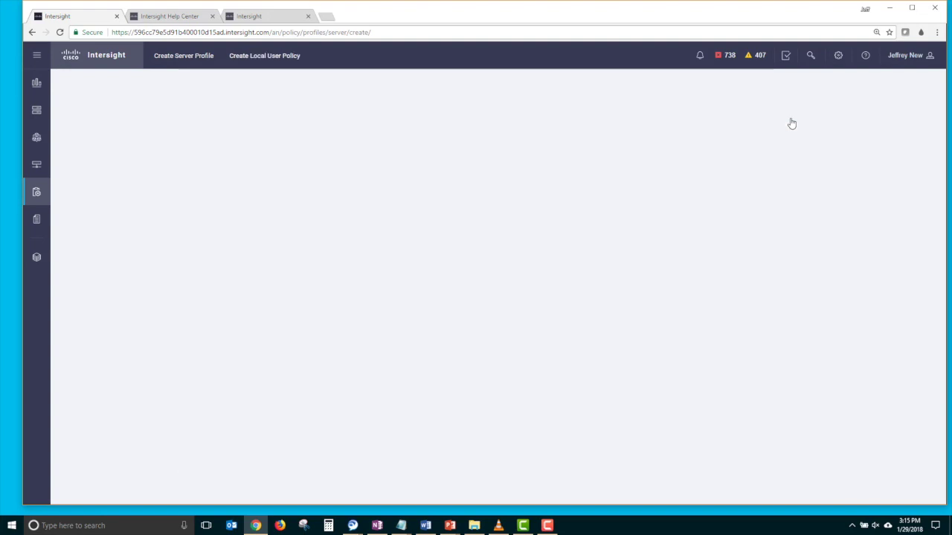
{"action": "left_click", "coordinate": [364, 108]}
{"action": "type", "text": "jn-user3"}
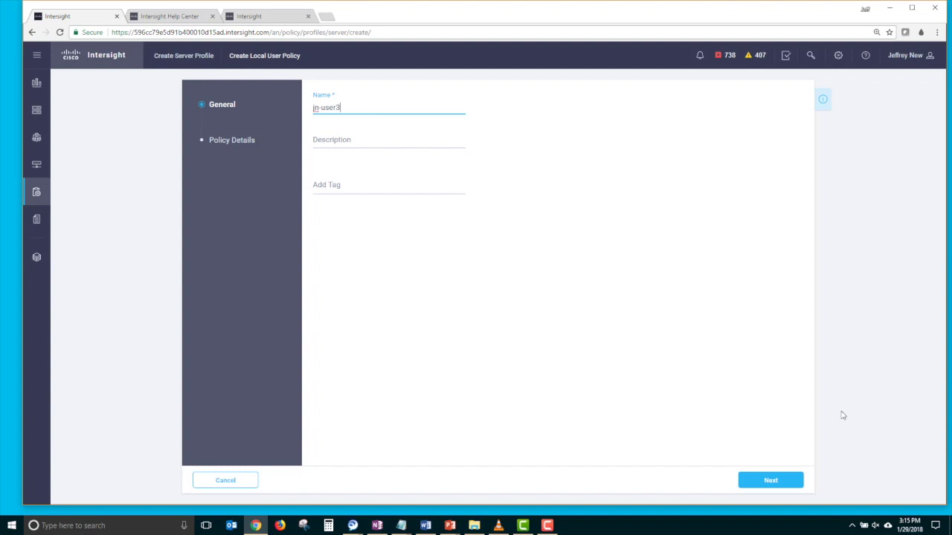
Enable password expiry and add a new local user named 'user1'
{"action": "left_click", "coordinate": [797, 481]}
{"action": "left_click", "coordinate": [324, 137]}
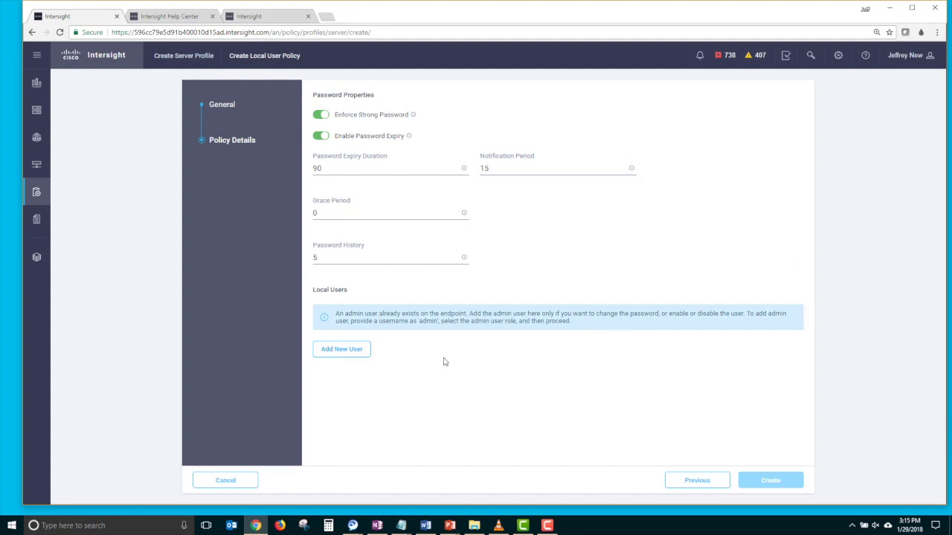
{"action": "left_click", "coordinate": [360, 353]}
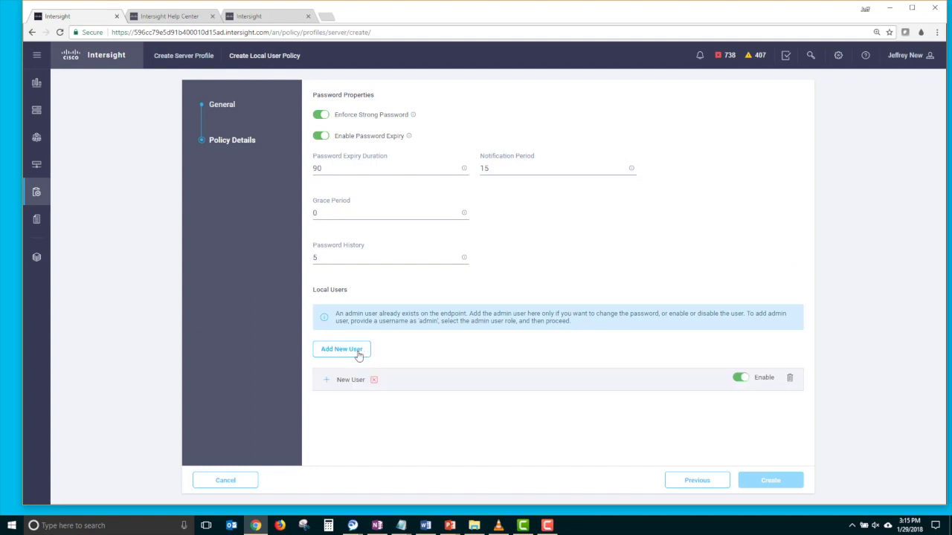
{"action": "left_click", "coordinate": [328, 382]}
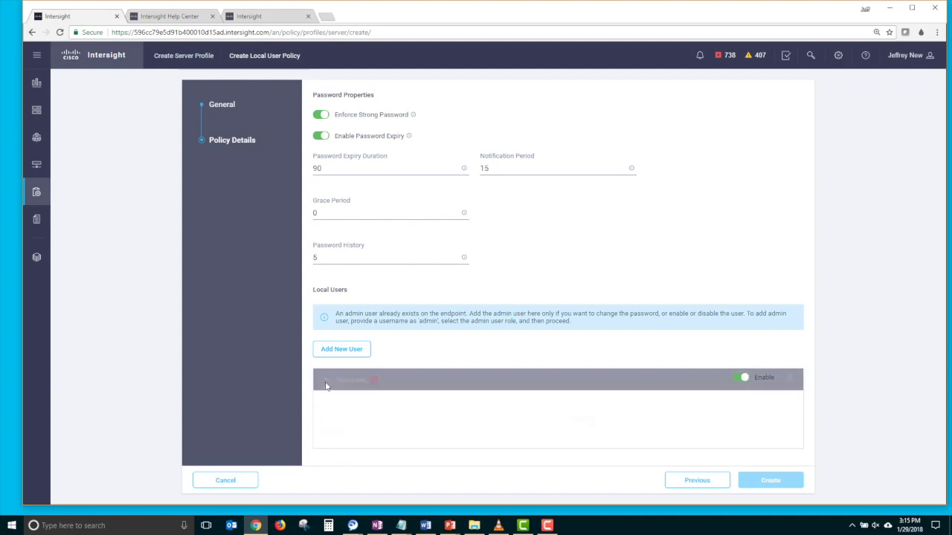
{"action": "left_click", "coordinate": [399, 418]}
{"action": "type", "text": "user1"}
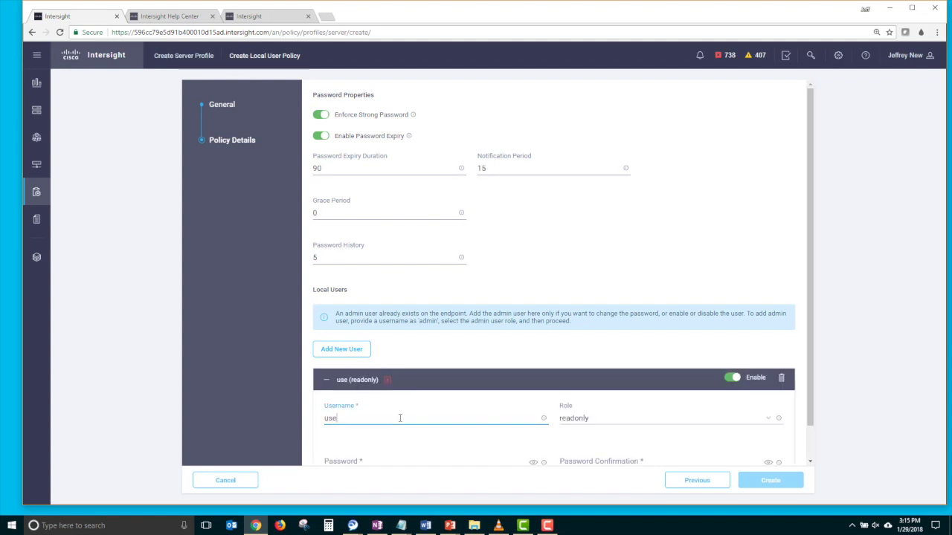
Enter and confirm the user's password, then create the jn-user3 policy
{"action": "scroll", "coordinate": [814, 439], "scroll_direction": "down", "scroll_amount": 1}
{"action": "left_click", "coordinate": [363, 422]}
{"action": "type", "text": "*******"}
{"action": "key", "text": "BackSpace"}
{"action": "key", "text": "BackSpace"}
{"action": "key", "text": "BackSpace"}
{"action": "key", "text": "BackSpace"}
{"action": "key", "text": "BackSpace"}
{"action": "key", "text": "BackSpace"}
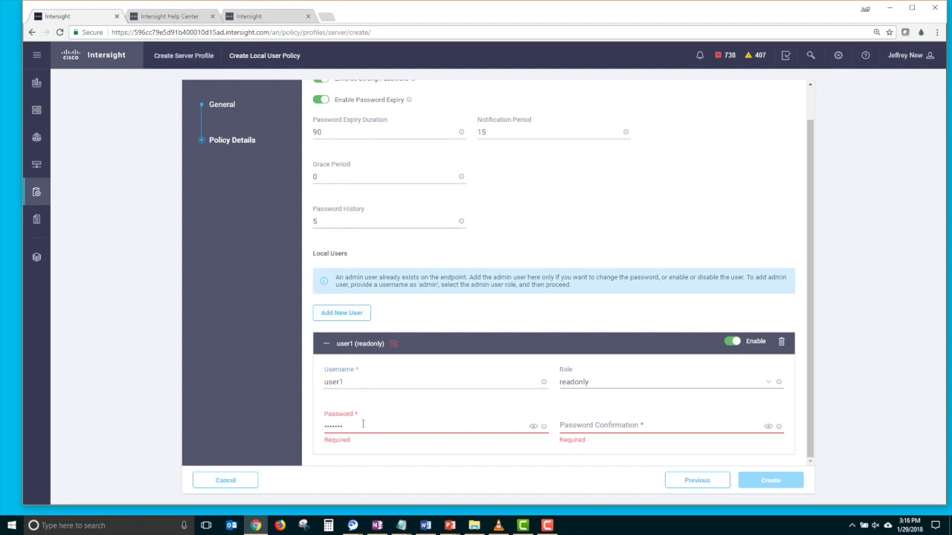
{"action": "type", "text": "*********"}
{"action": "key", "text": "Tab"}
{"action": "type", "text": "********"}
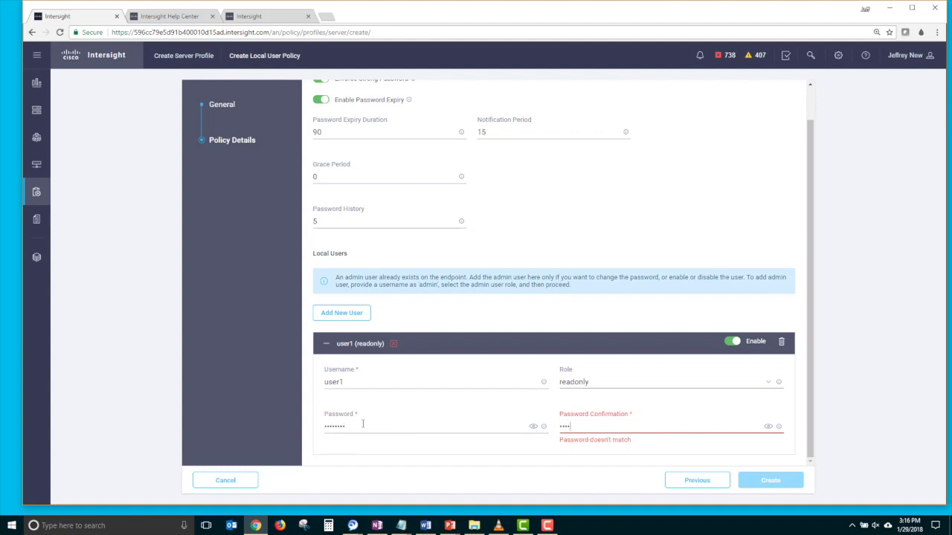
{"action": "left_click", "coordinate": [363, 424]}
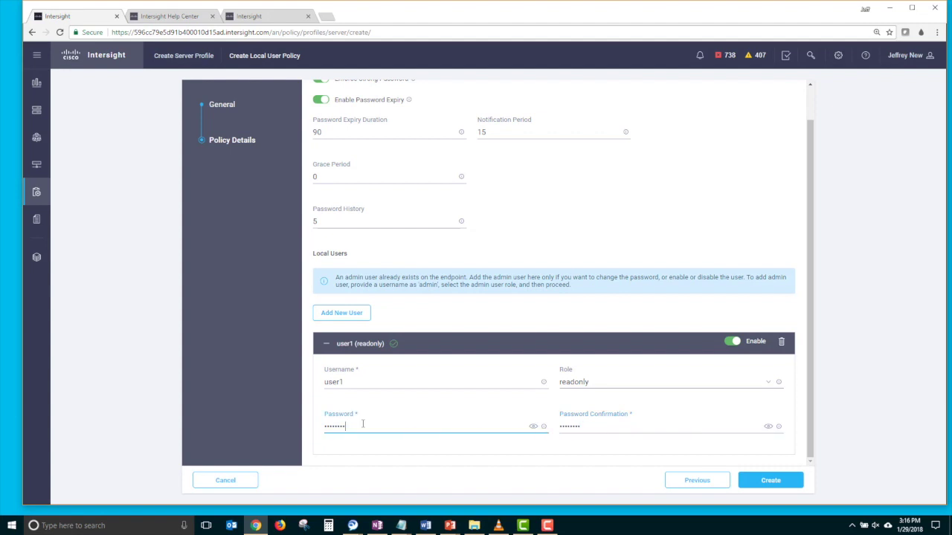
{"action": "type", "text": "*"}
{"action": "left_click", "coordinate": [571, 424]}
{"action": "type", "text": "*"}
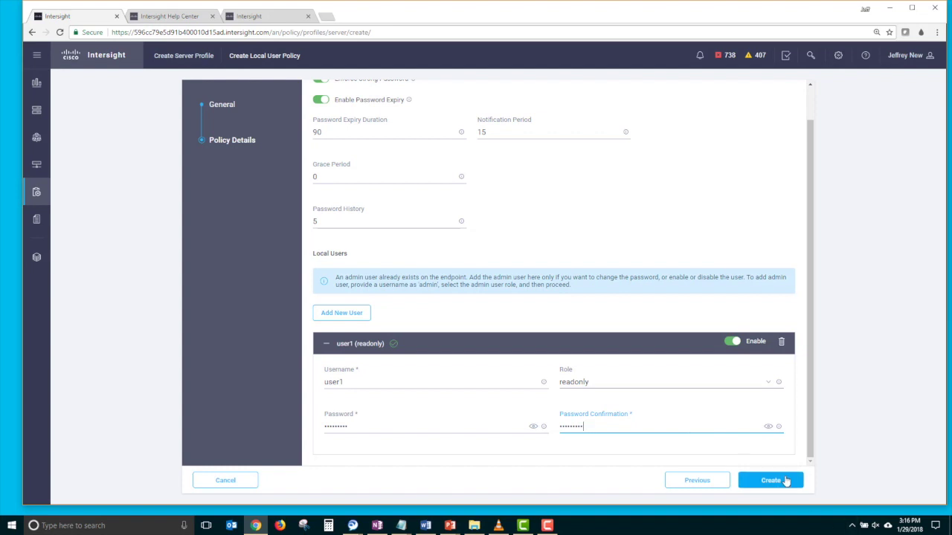
{"action": "left_click", "coordinate": [782, 480]}
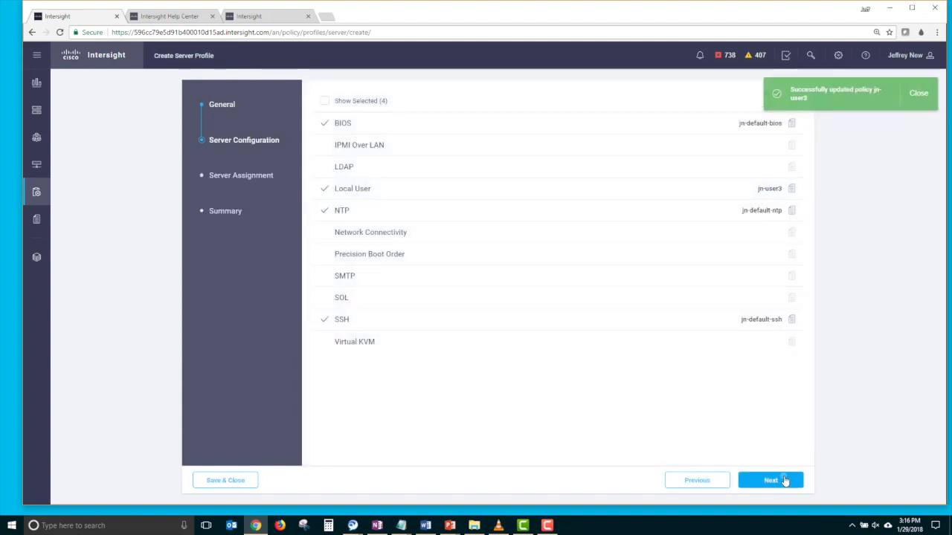
Advance to the summary and deploy profile tfd to server C220-WZP210606AP
{"action": "left_click", "coordinate": [785, 481]}
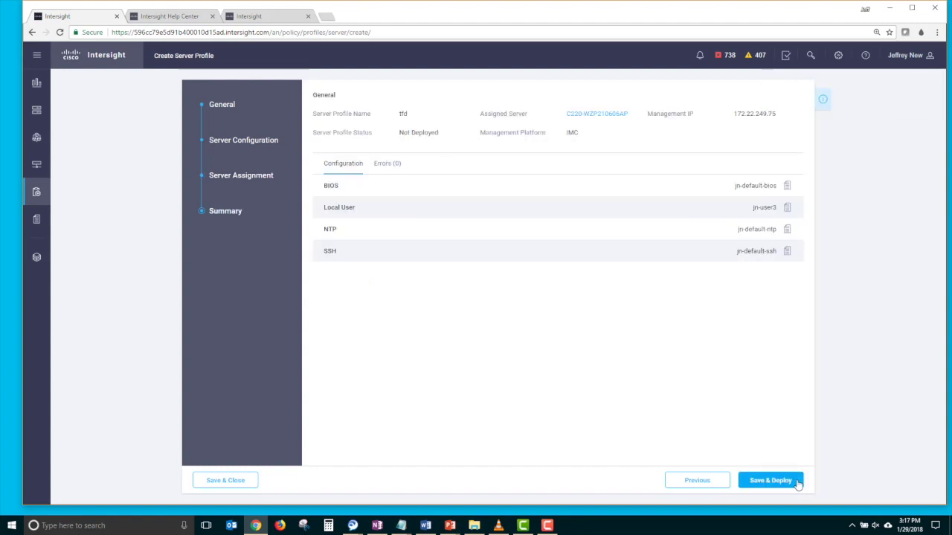
{"action": "left_click", "coordinate": [797, 483]}
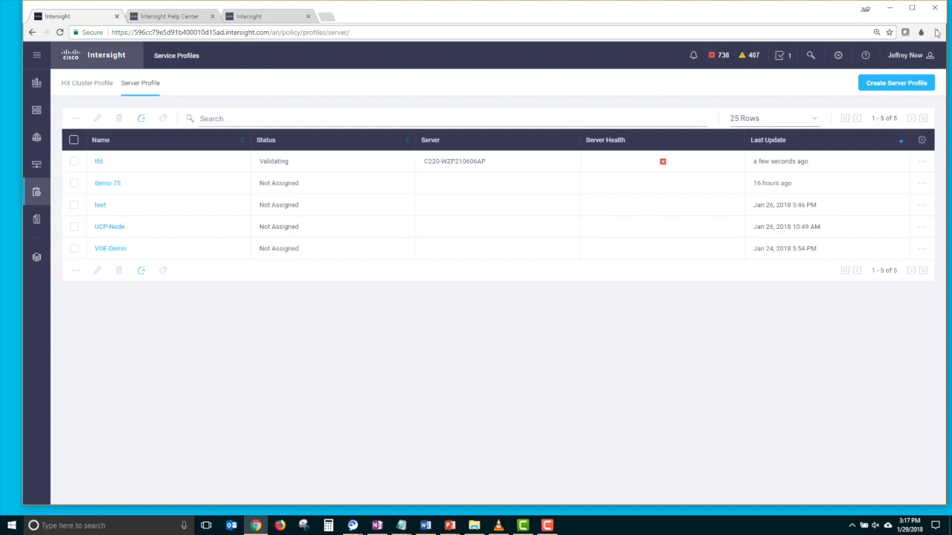
Check the tfd deployment task's progress, then return to the Server Profile list
{"action": "left_click", "coordinate": [789, 58]}
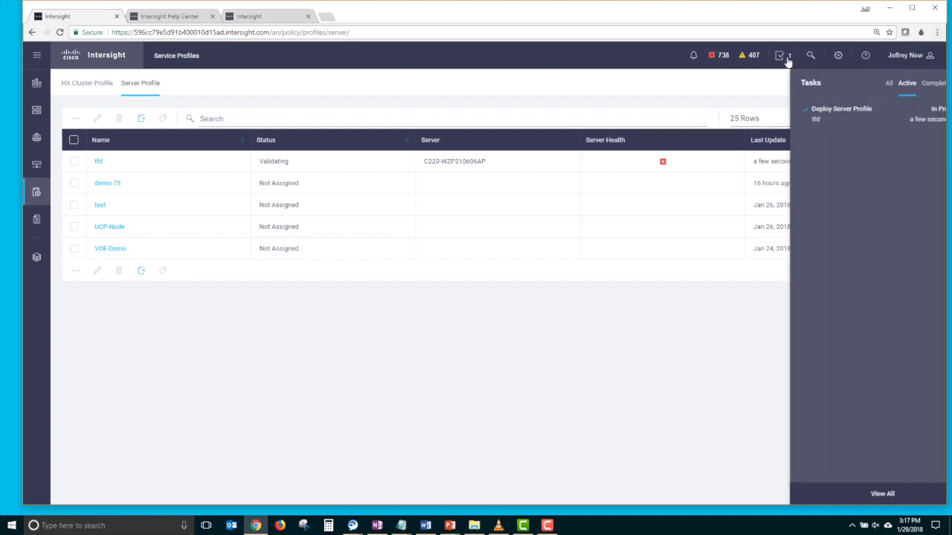
{"action": "left_click", "coordinate": [826, 117]}
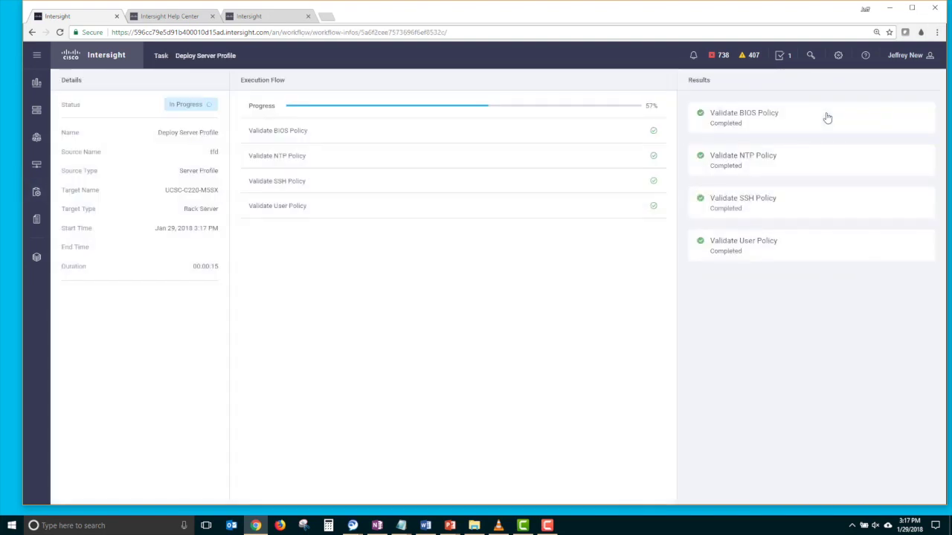
{"action": "left_click", "coordinate": [37, 195]}
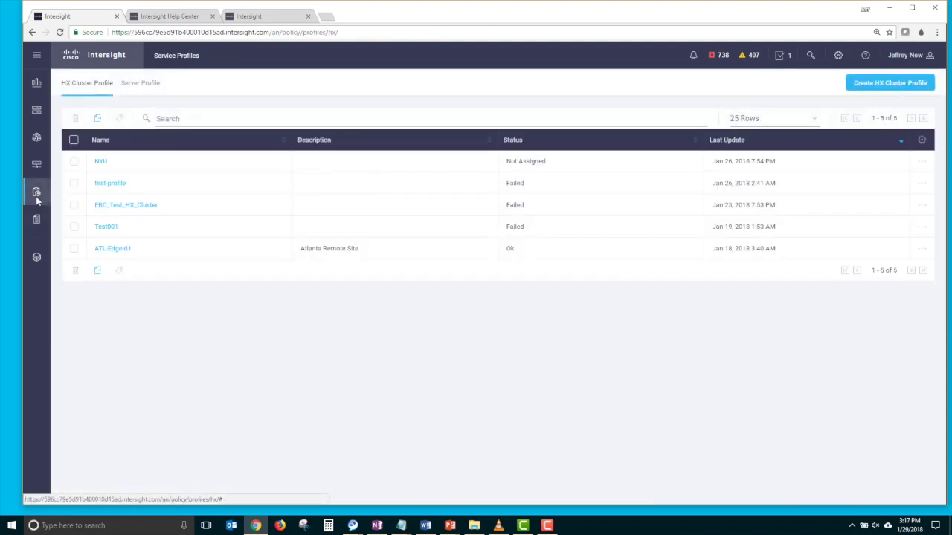
{"action": "left_click", "coordinate": [148, 88]}
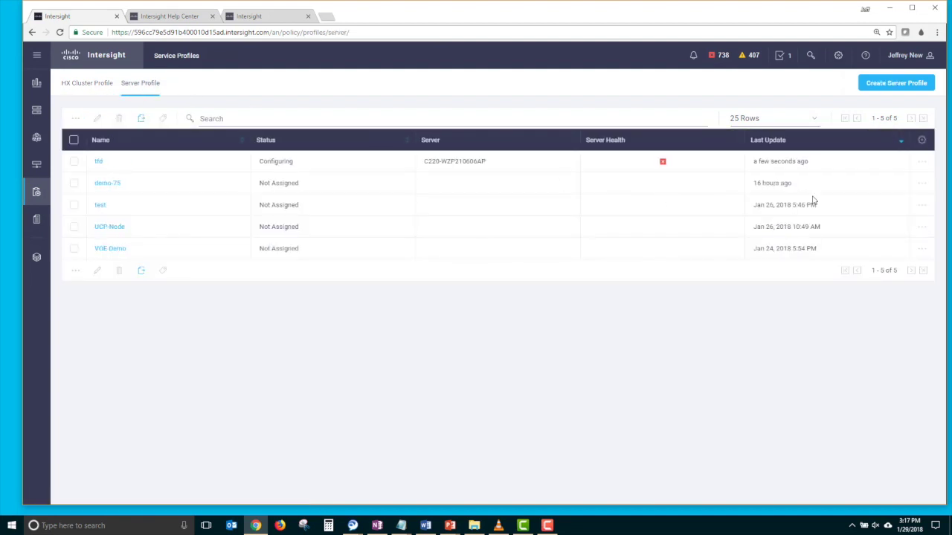
Set up a multiple clone of tfd with name prefix 'tfd-' and 3 clones
{"action": "left_click", "coordinate": [922, 161]}
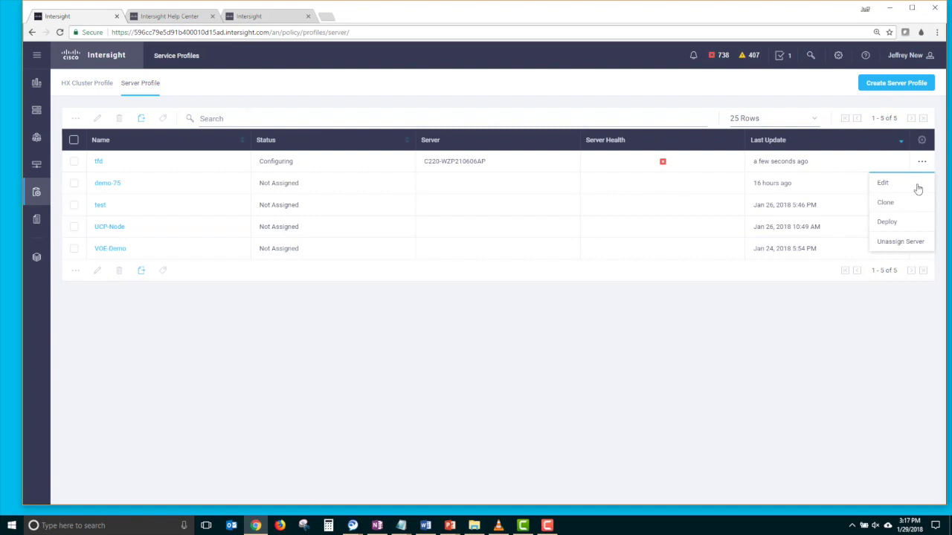
{"action": "left_click", "coordinate": [901, 211]}
{"action": "left_click", "coordinate": [380, 298]}
{"action": "left_click", "coordinate": [559, 338]}
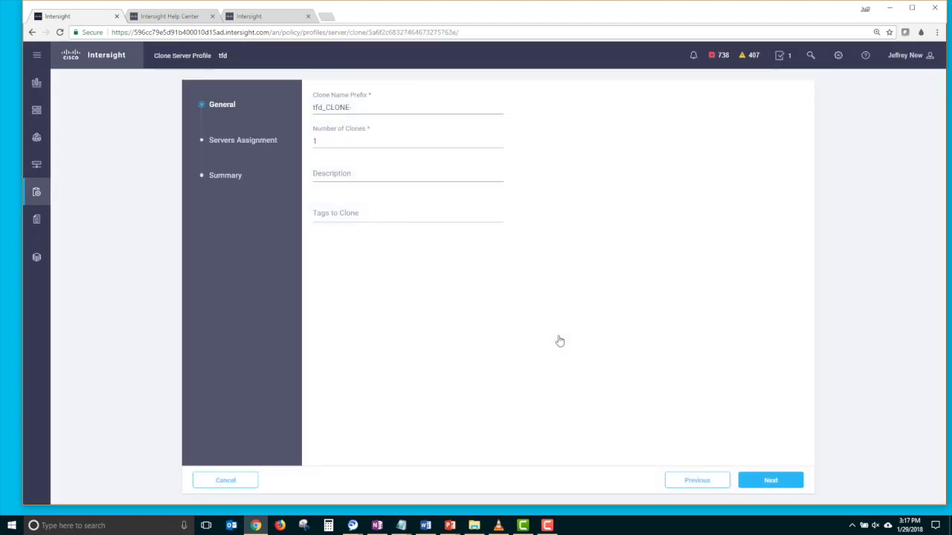
{"action": "left_click_drag", "start_coordinate": [325, 107], "coordinate": [431, 122]}
{"action": "key", "text": "BackSpace"}
{"action": "key", "text": "BackSpace"}
{"action": "type", "text": "-"}
{"action": "left_click", "coordinate": [384, 144]}
{"action": "key", "text": "BackSpace"}
{"action": "type", "text": "3"}
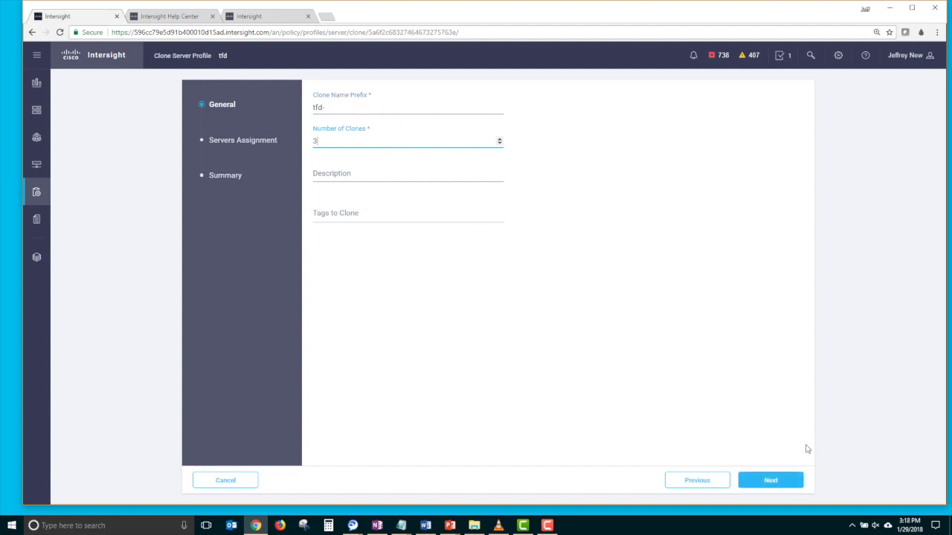
Assign three C220 servers to the clones and clone and deploy them
{"action": "left_click", "coordinate": [771, 481]}
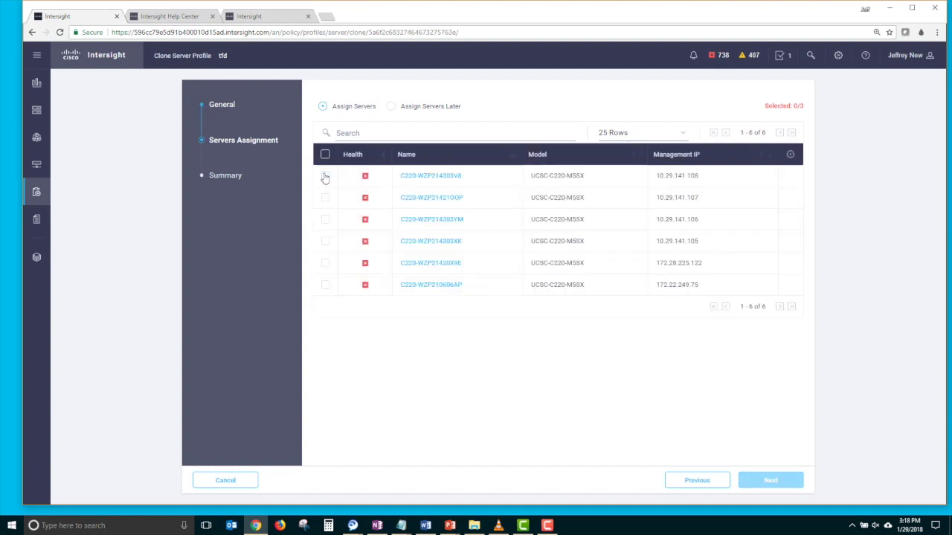
{"action": "left_click", "coordinate": [325, 176]}
{"action": "left_click", "coordinate": [325, 197]}
{"action": "left_click", "coordinate": [325, 219]}
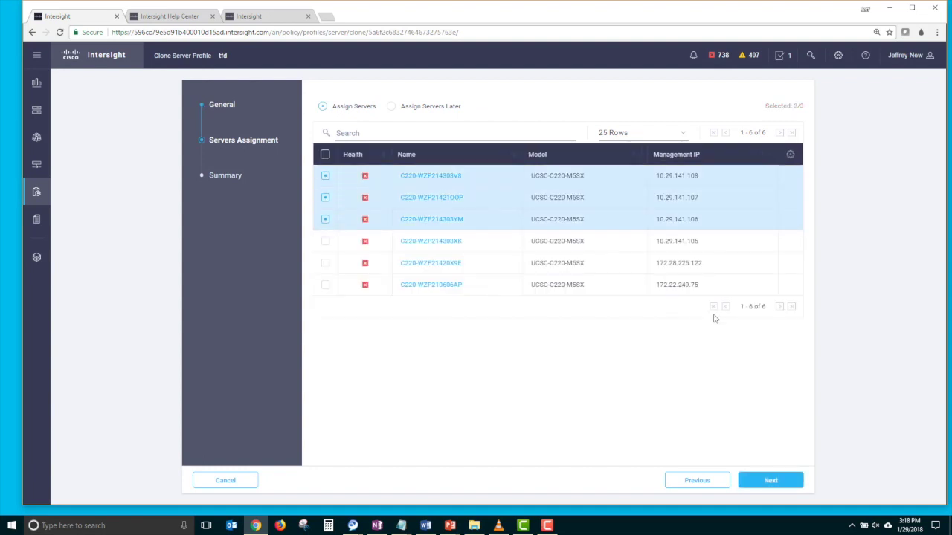
{"action": "left_click", "coordinate": [765, 481]}
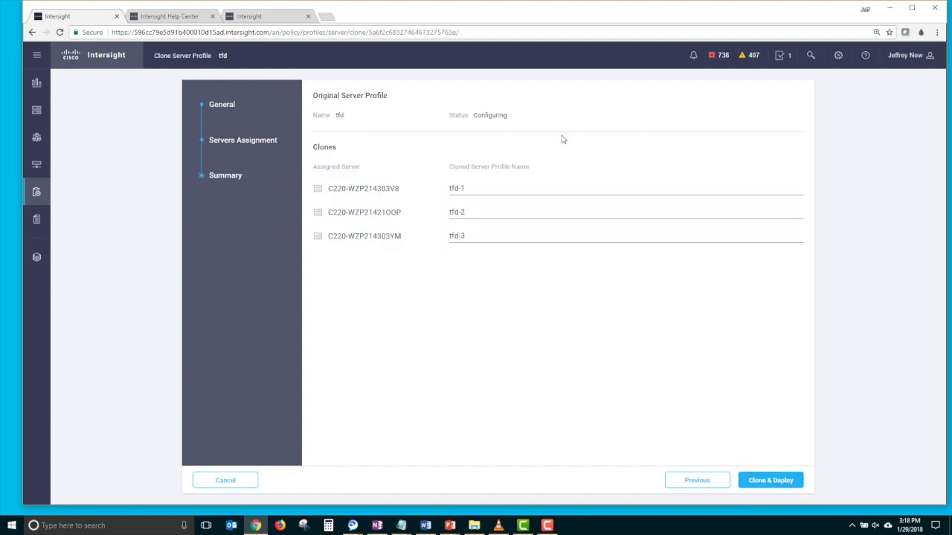
{"action": "left_click", "coordinate": [762, 484]}
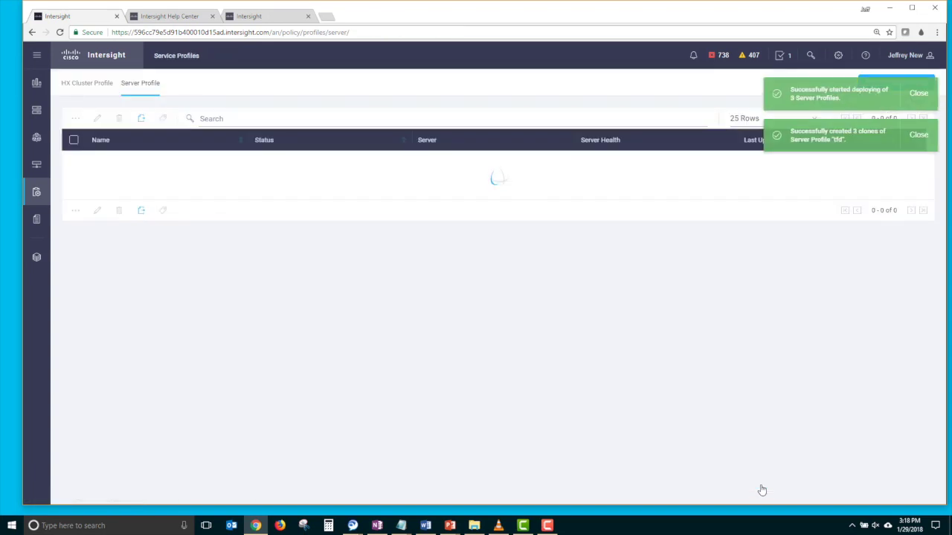
Check the four Deploy Server Profile tasks, then view the Policies list
{"action": "left_click", "coordinate": [783, 60]}
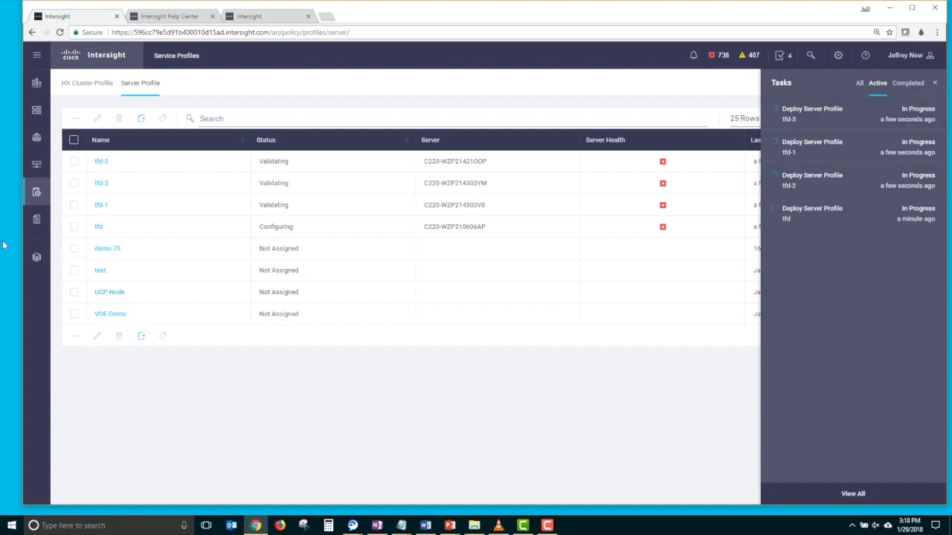
{"action": "left_click", "coordinate": [38, 220]}
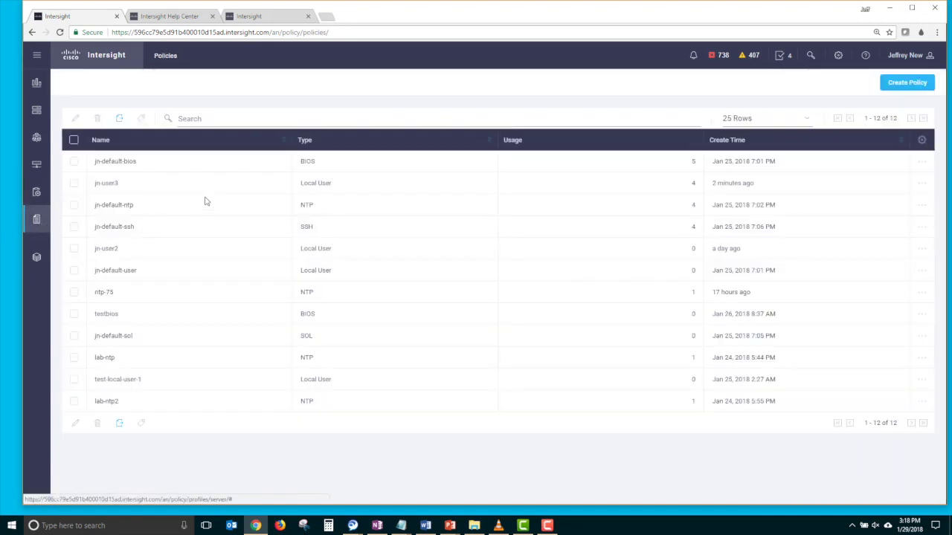
{"action": "left_click", "coordinate": [72, 184]}
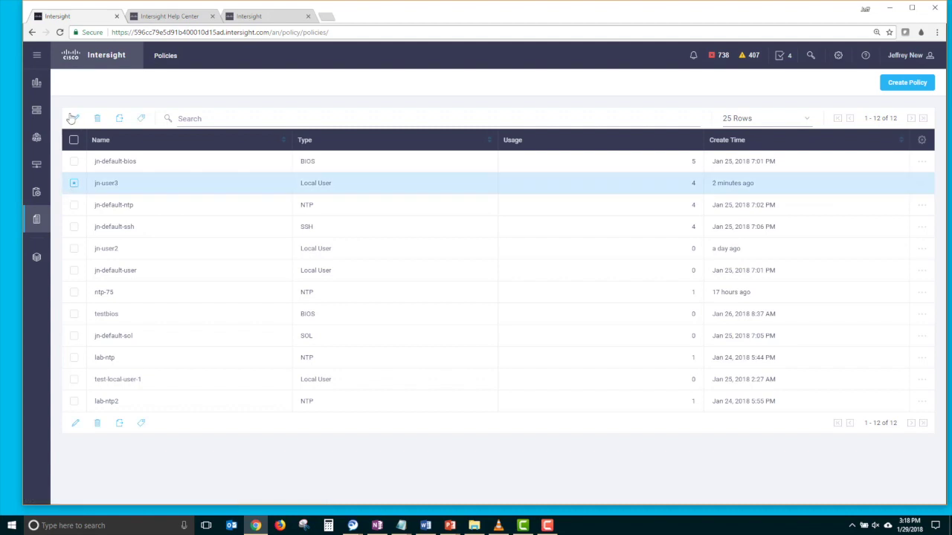
{"action": "left_click", "coordinate": [72, 119]}
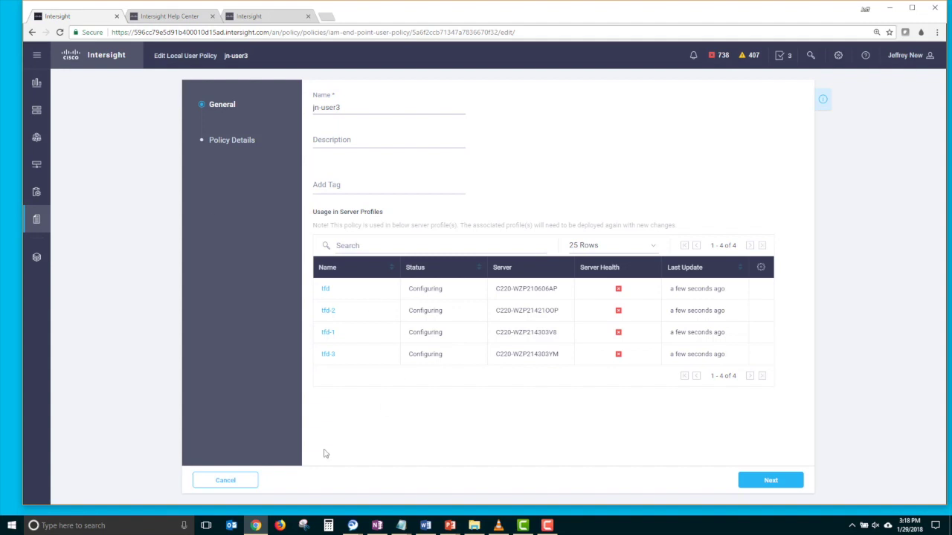
{"action": "left_click", "coordinate": [225, 481]}
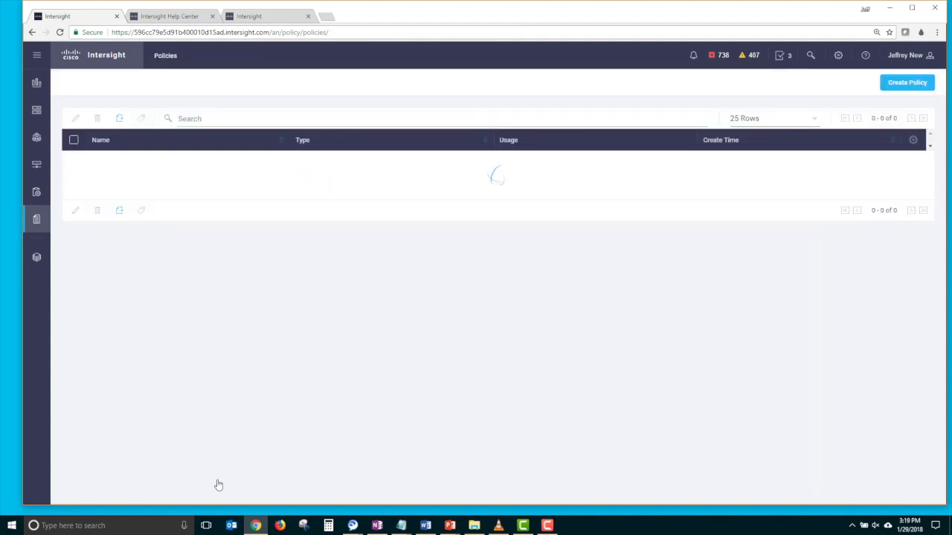
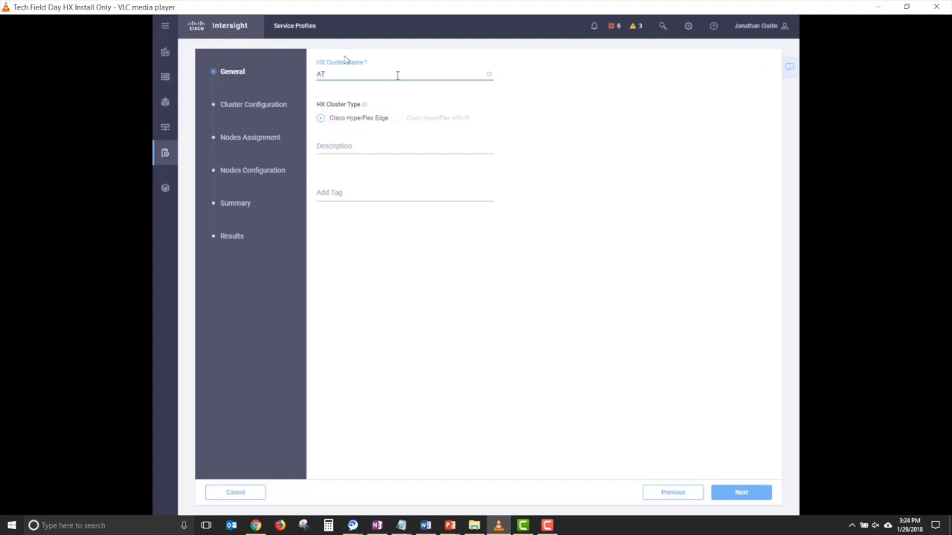
Name the cluster profile ATL_DIST_001 with description 'Atlanta Distribution Center'
{"action": "type", "text": "DIST_001"}
{"action": "left_click", "coordinate": [352, 147]}
{"action": "type", "text": "Atl"}
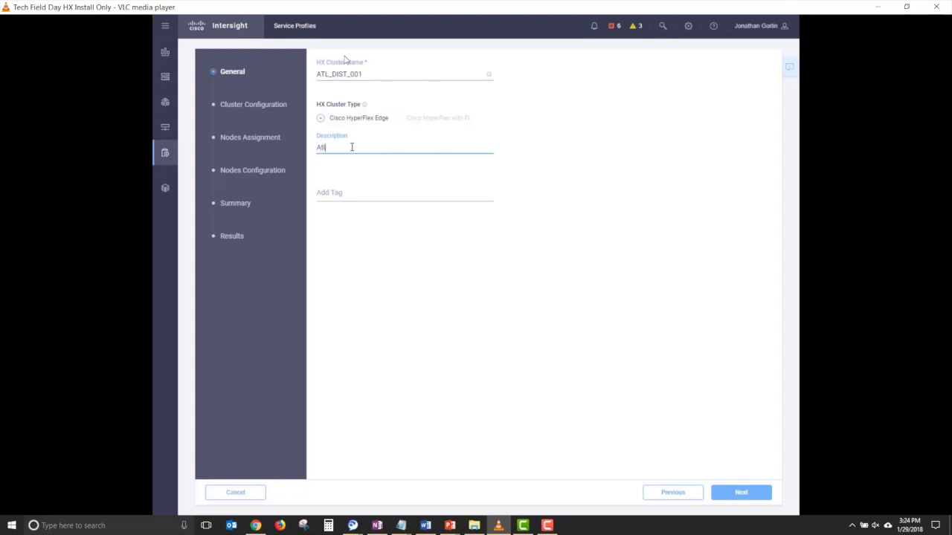
{"action": "type", "text": "anta Distribution Center"}
Add the tags city: Atlanta and type: ROBO, then continue to cluster configuration
{"action": "left_click", "coordinate": [339, 190]}
{"action": "type", "text": "city: Atlanta"}
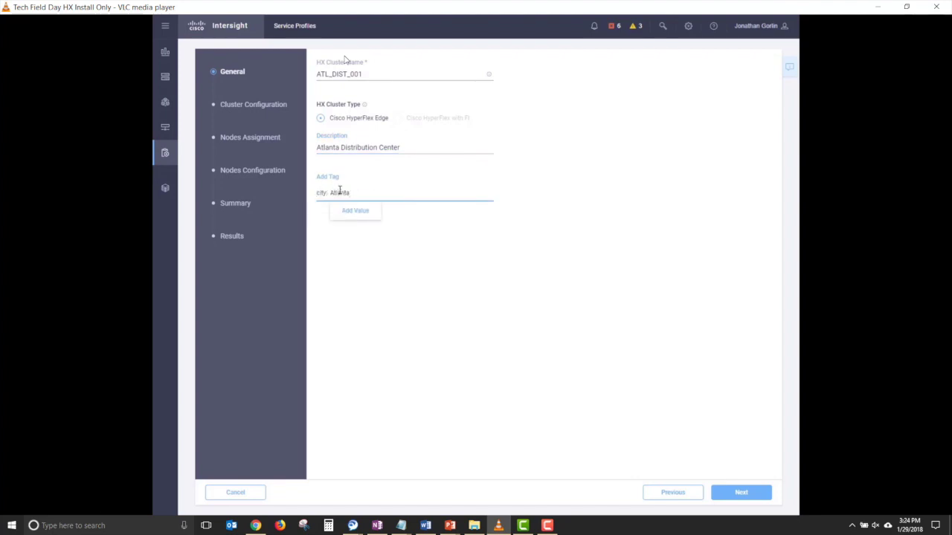
{"action": "key", "text": "Return"}
{"action": "type", "text": "type:ROBO"}
{"action": "key", "text": "Return"}
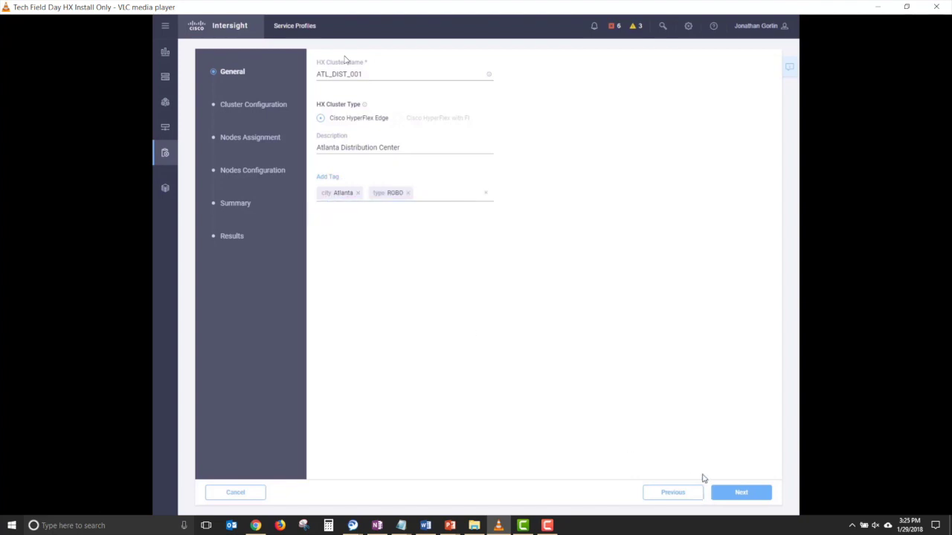
{"action": "left_click", "coordinate": [738, 492]}
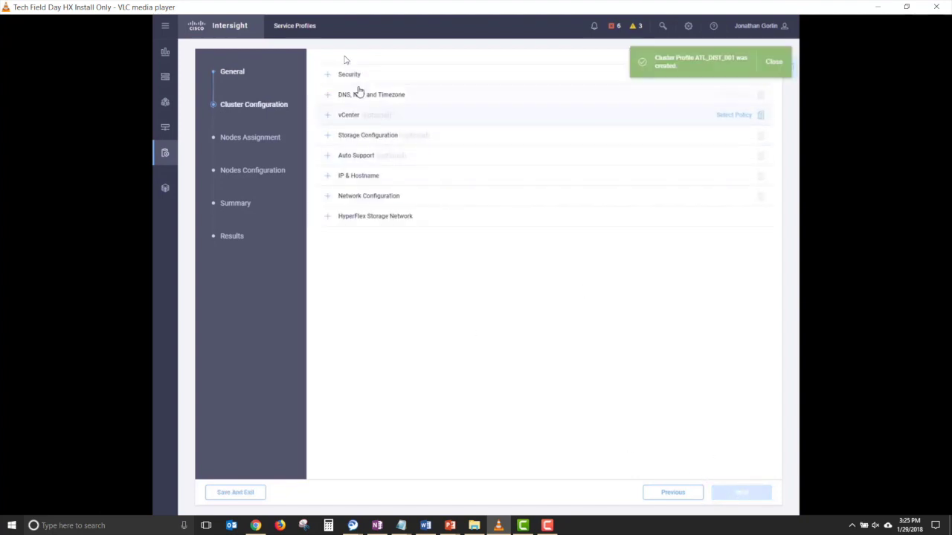
Enter and confirm the hypervisor and controller VM admin passwords
{"action": "left_click", "coordinate": [353, 74]}
{"action": "left_click", "coordinate": [372, 148]}
{"action": "key", "text": "Tab"}
{"action": "key", "text": "Tab"}
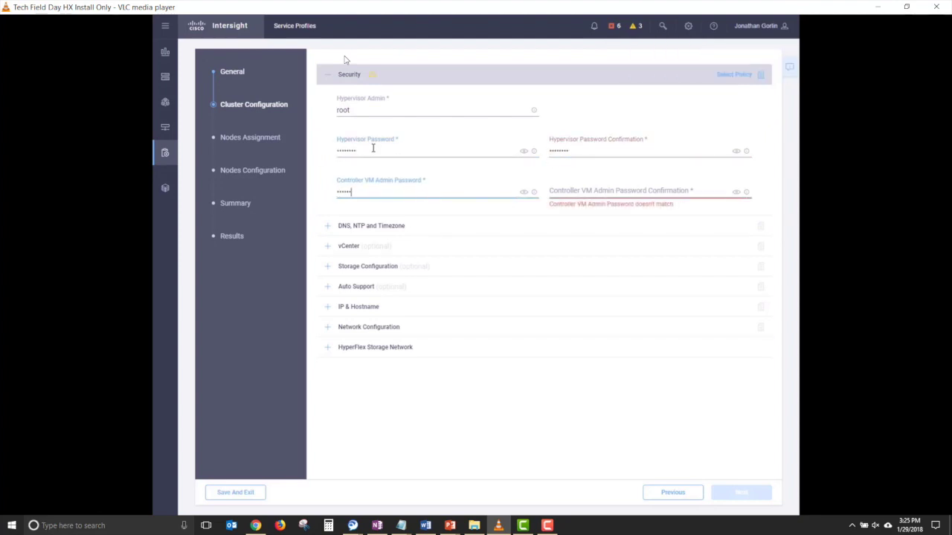
{"action": "key", "text": "Tab"}
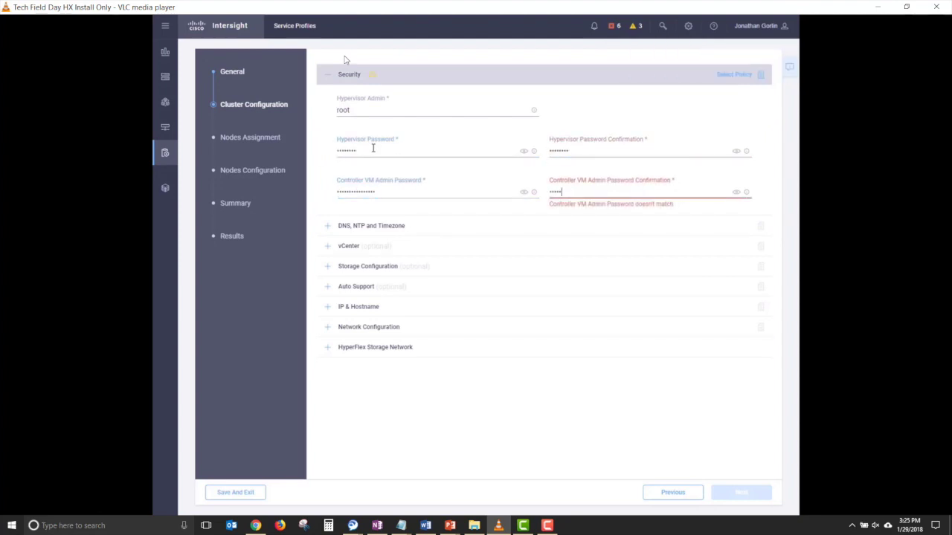
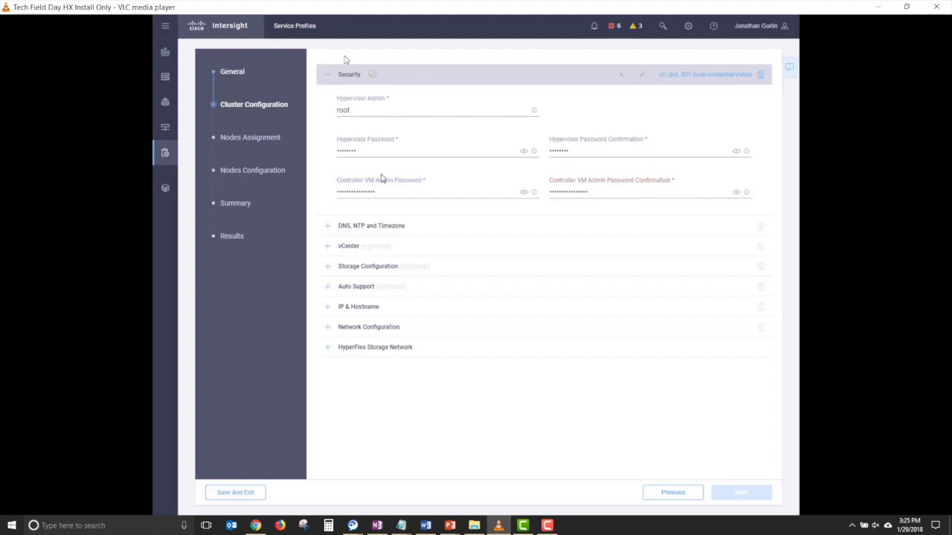
Save the security settings as the policy atlanta-credential-policy
{"action": "left_click", "coordinate": [643, 77]}
{"action": "left_click_drag", "start_coordinate": [483, 229], "coordinate": [378, 228]}
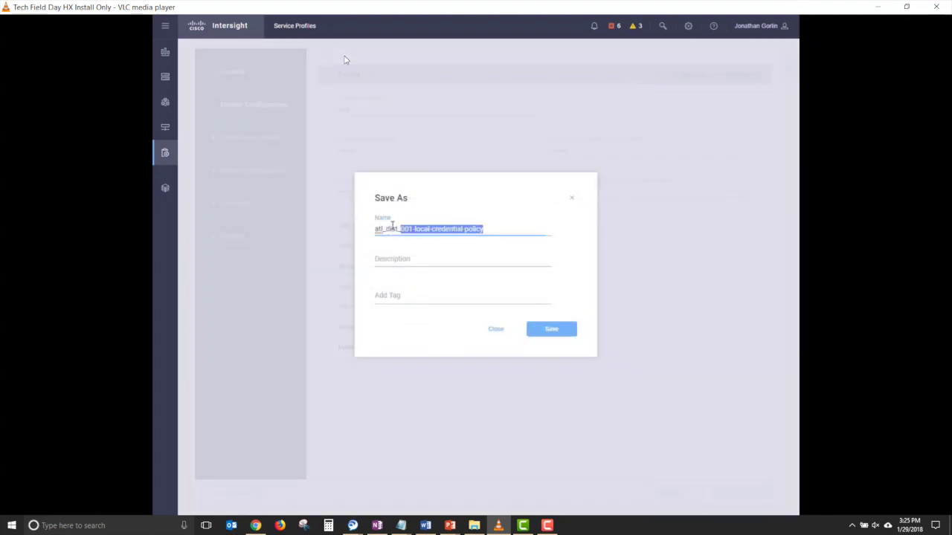
{"action": "type", "text": "atlanta-cred"}
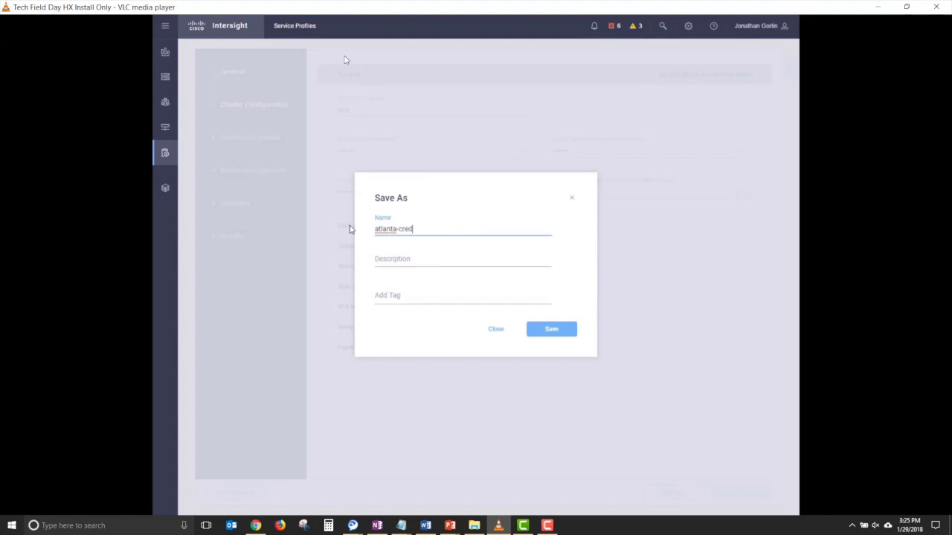
{"action": "type", "text": "ential-policy"}
{"action": "left_click", "coordinate": [539, 331]}
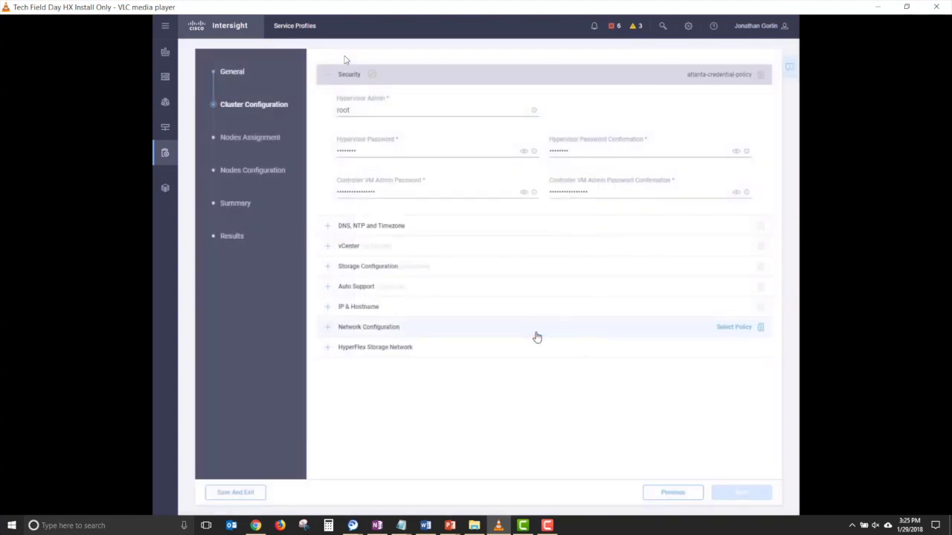
Set timezone America/New_York, DNS server 10.90.59.23 and NTP server 10.90.59.1
{"action": "left_click", "coordinate": [359, 228]}
{"action": "left_click", "coordinate": [386, 131]}
{"action": "left_click", "coordinate": [380, 146]}
{"action": "type", "text": "new"}
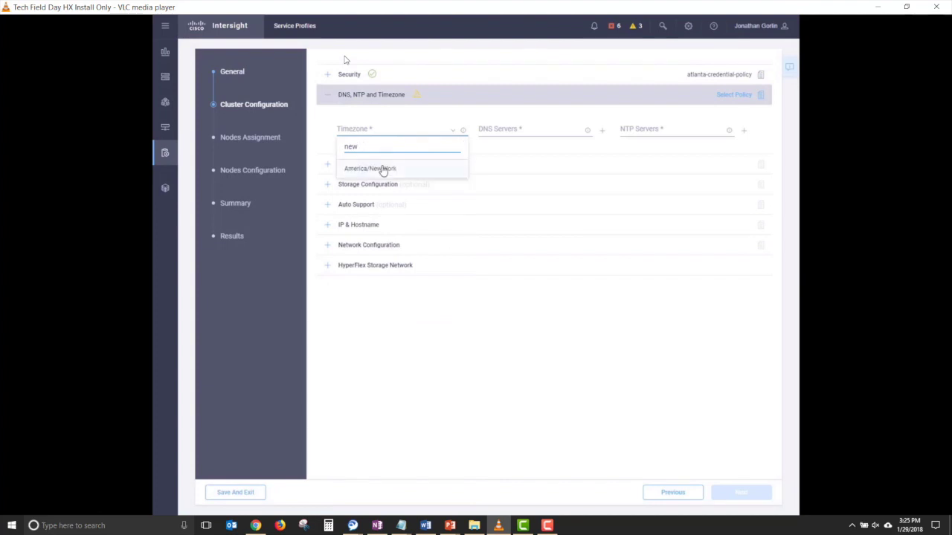
{"action": "left_click", "coordinate": [382, 169]}
{"action": "left_click", "coordinate": [481, 130]}
{"action": "type", "text": "10.90.59.23"}
{"action": "key", "text": "Tab"}
{"action": "type", "text": "10.90.59.1"}
{"action": "left_click", "coordinate": [712, 97]}
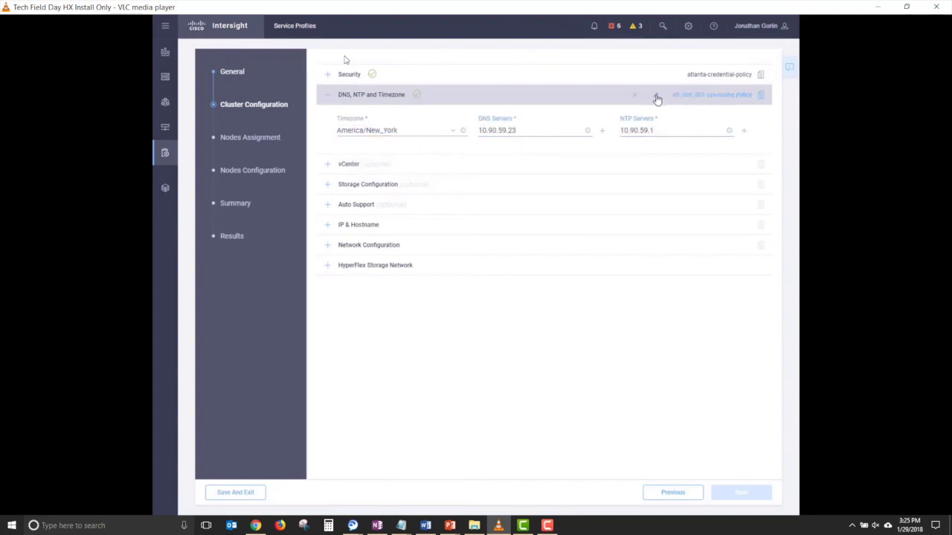
Save the DNS, NTP and timezone settings as the policy atlanta-dns-ftp
{"action": "left_click", "coordinate": [656, 99]}
{"action": "triple_click", "coordinate": [482, 230]}
{"action": "type", "text": "atlanta-dns-f"}
{"action": "type", "text": "tp"}
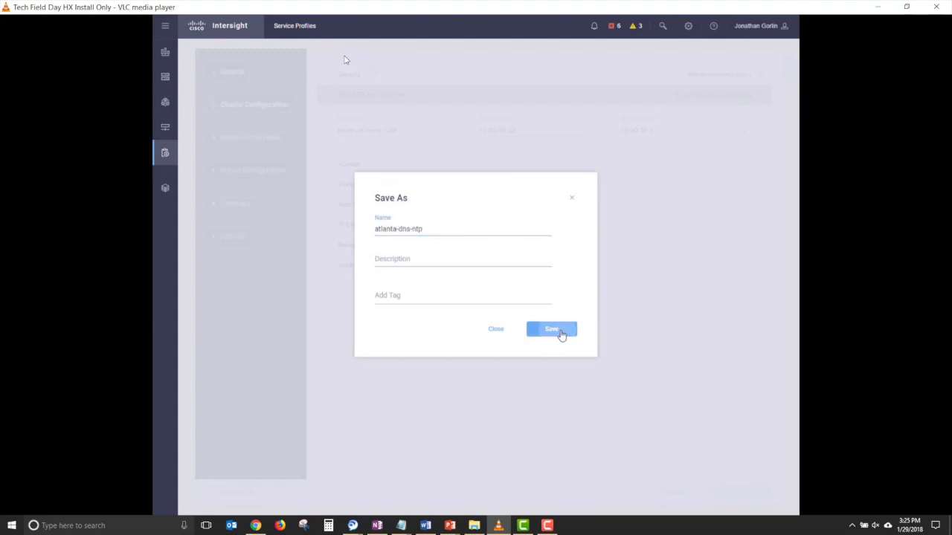
{"action": "left_click", "coordinate": [558, 331]}
Assign Prod-vCenter-Policy for vCenter and apply the cluster storage policy
{"action": "left_click", "coordinate": [362, 165]}
{"action": "left_click", "coordinate": [759, 116]}
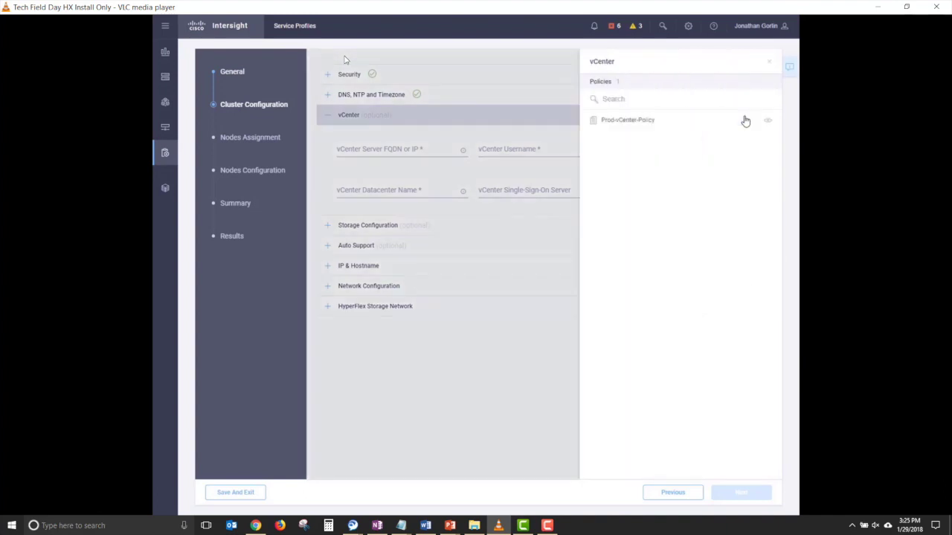
{"action": "left_click", "coordinate": [741, 122]}
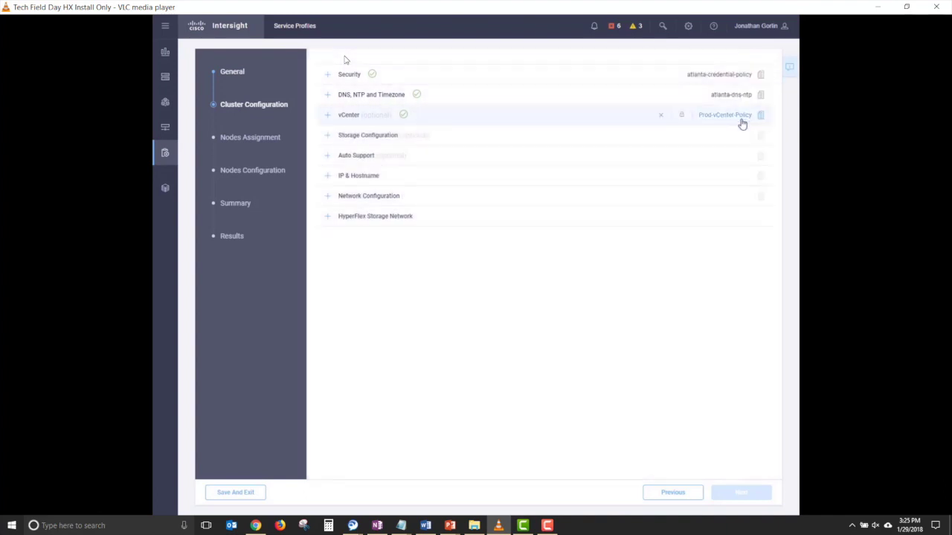
{"action": "left_click", "coordinate": [370, 136]}
{"action": "left_click", "coordinate": [347, 184]}
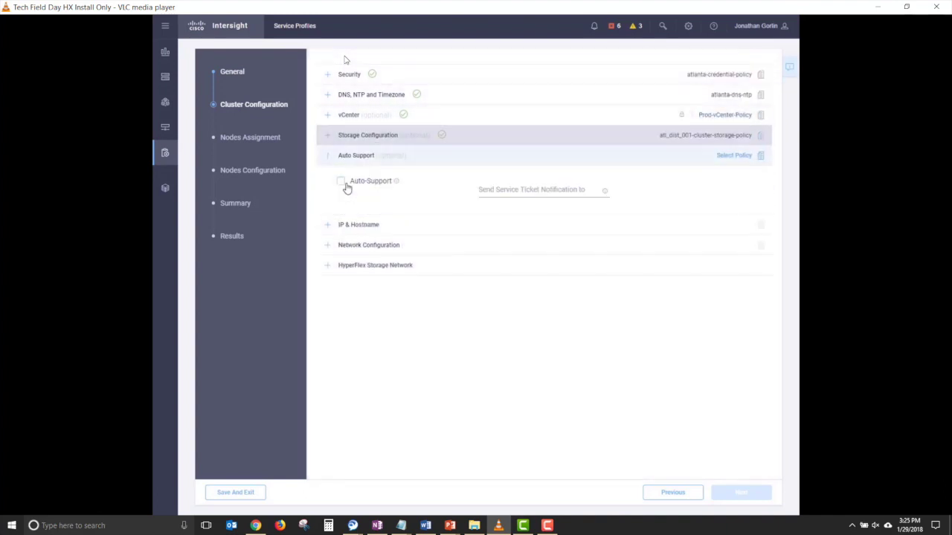
Enter the Auto Support notification e-mail and assign Remote-Network-Policy for IP & Hostname
{"action": "left_click", "coordinate": [497, 189]}
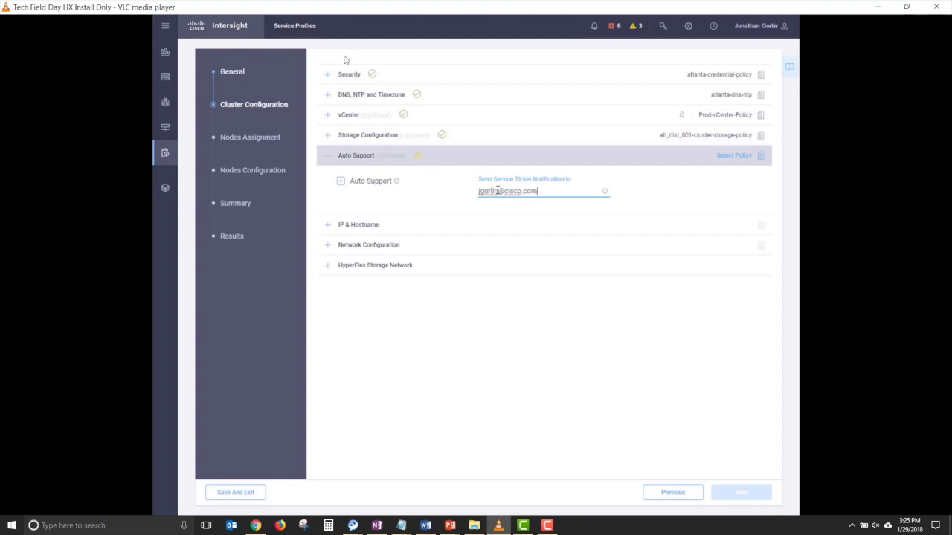
{"action": "left_click", "coordinate": [387, 229]}
{"action": "left_click", "coordinate": [726, 177]}
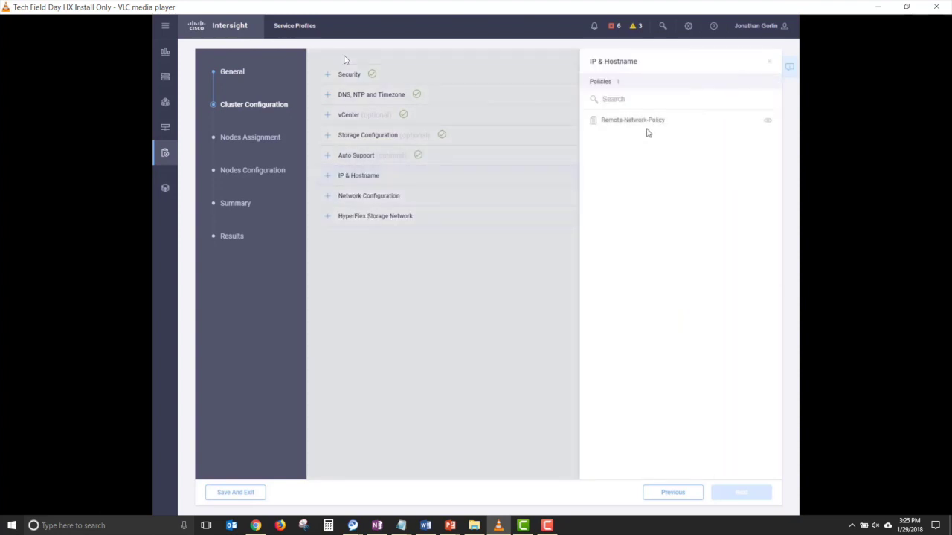
{"action": "left_click", "coordinate": [739, 121]}
{"action": "left_click", "coordinate": [347, 184]}
Enter VLAN ID 10 for Network Configuration and HyperFlex Storage Network, then proceed
{"action": "left_click", "coordinate": [349, 196]}
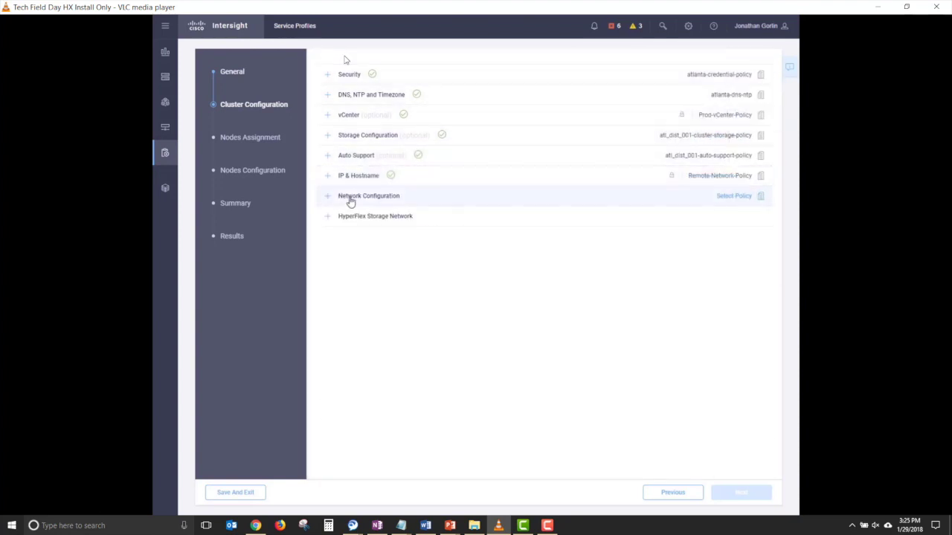
{"action": "type", "text": "10"}
{"action": "left_click", "coordinate": [377, 286]}
{"action": "type", "text": "10"}
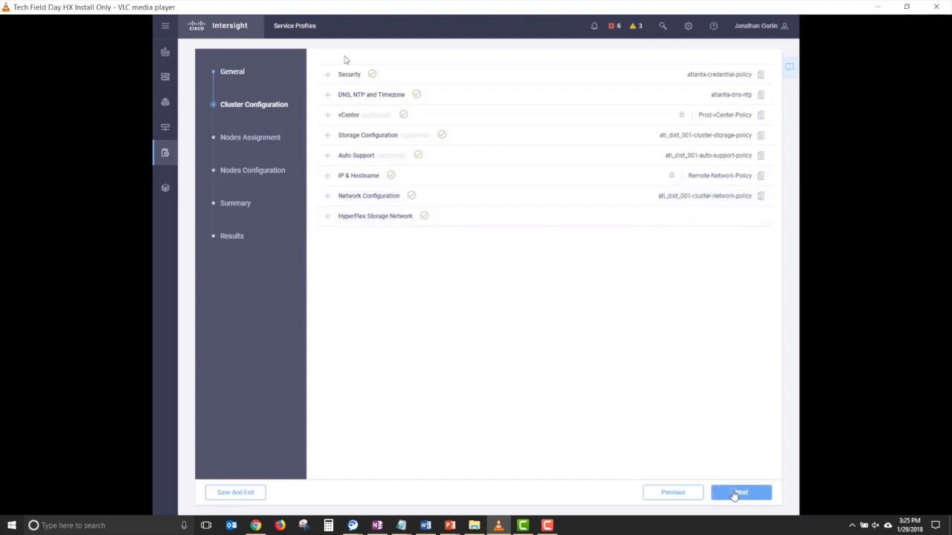
{"action": "left_click", "coordinate": [737, 493]}
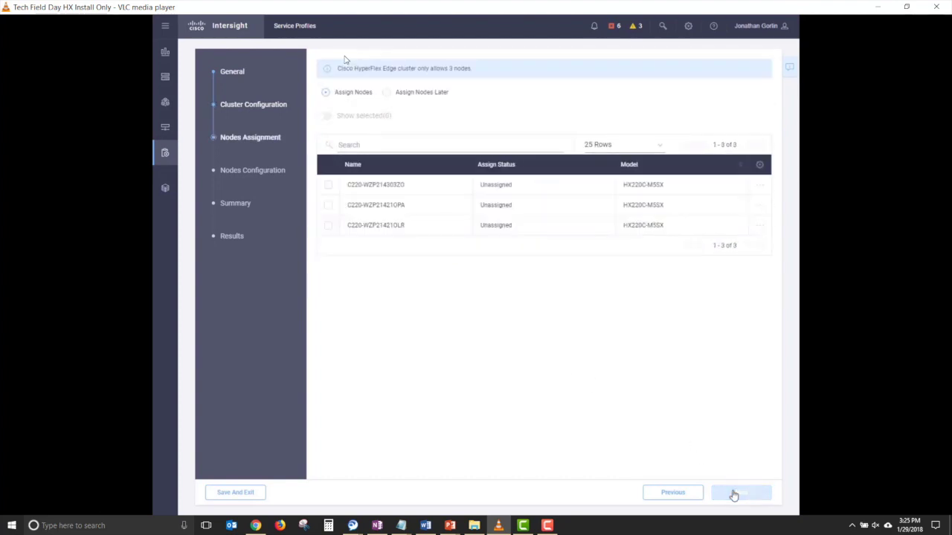
Select all three HX220C nodes for the cluster
{"action": "left_click", "coordinate": [328, 185]}
{"action": "left_click", "coordinate": [328, 206]}
{"action": "left_click", "coordinate": [328, 225]}
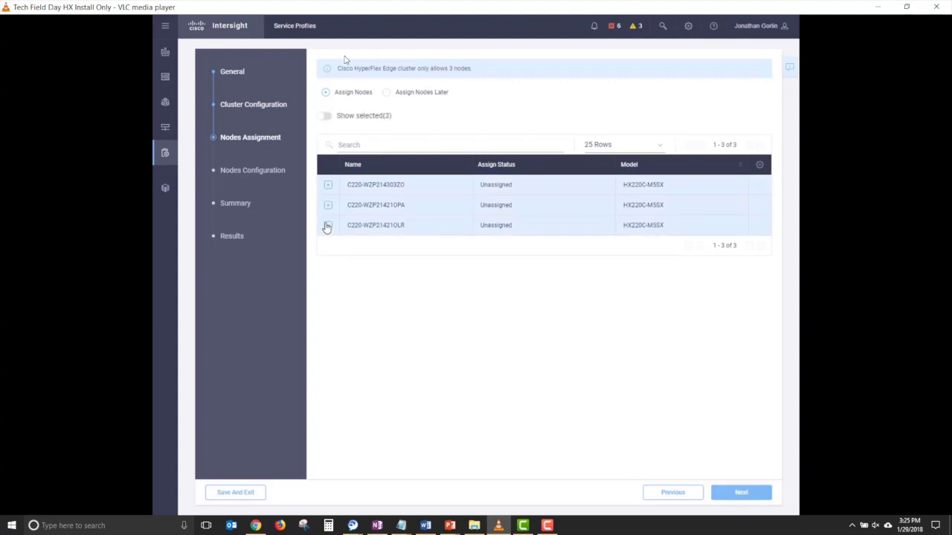
{"action": "left_click", "coordinate": [734, 494]}
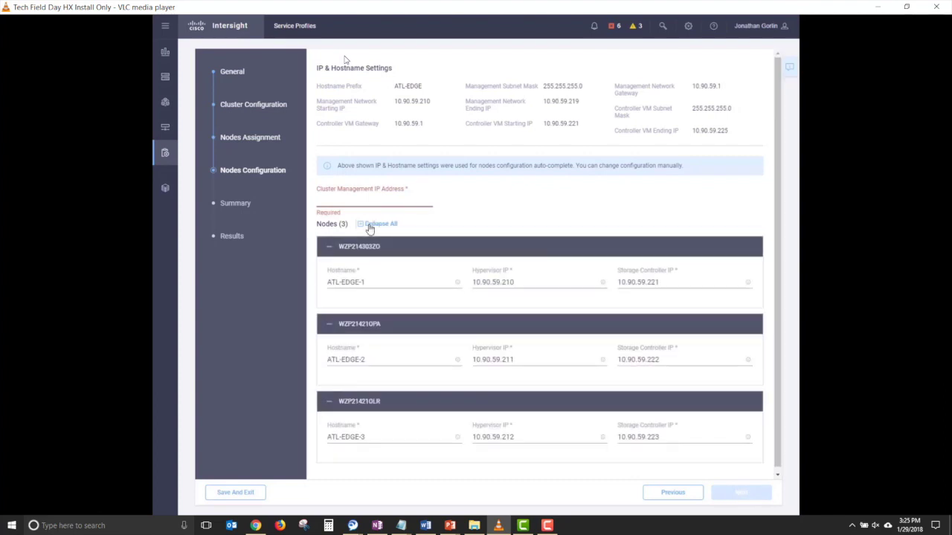
Set the cluster management IP address to 10.90.59.224 and advance to the summary
{"action": "left_click", "coordinate": [365, 204]}
{"action": "type", "text": "10.90.59.224"}
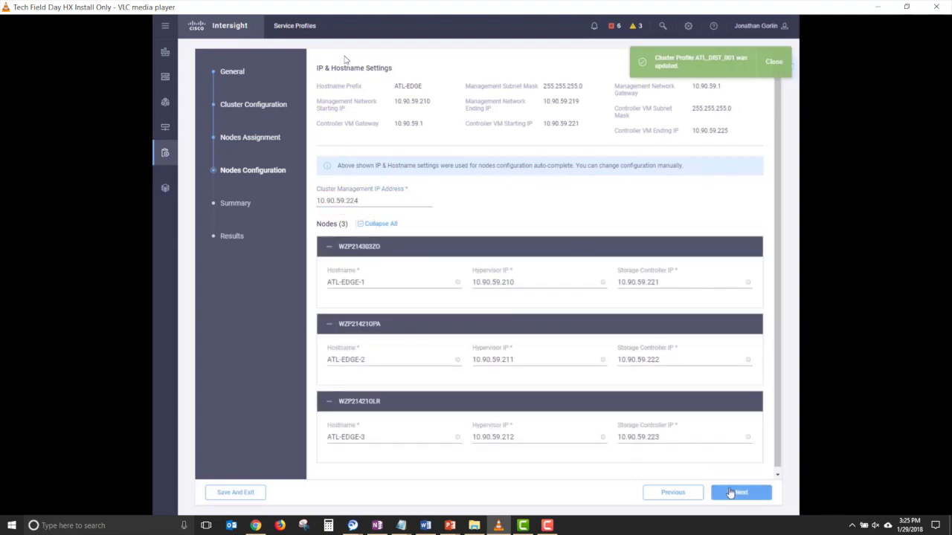
{"action": "left_click", "coordinate": [737, 493]}
{"action": "scroll", "coordinate": [611, 230], "scroll_direction": "down", "scroll_amount": 5}
{"action": "scroll", "coordinate": [520, 193], "scroll_direction": "up", "scroll_amount": 5}
Review the summary's Nodes Configuration, Errors and Cluster Configuration tabs for ATL_DIST_001
{"action": "left_click", "coordinate": [427, 148]}
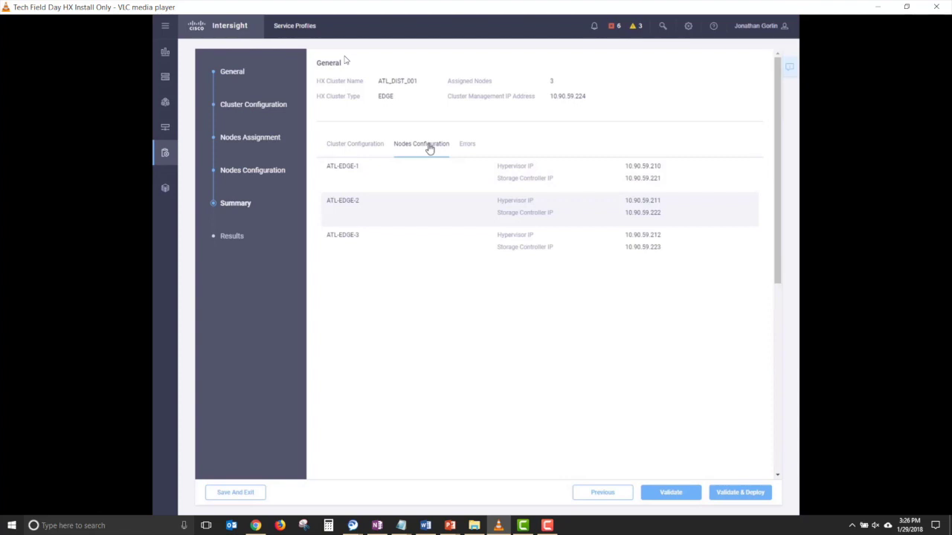
{"action": "left_click", "coordinate": [467, 146]}
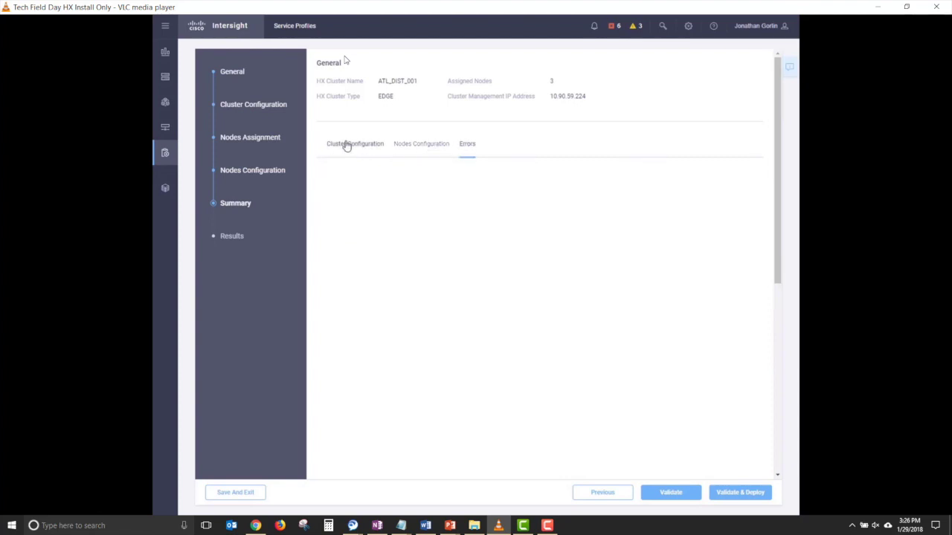
{"action": "left_click", "coordinate": [346, 145]}
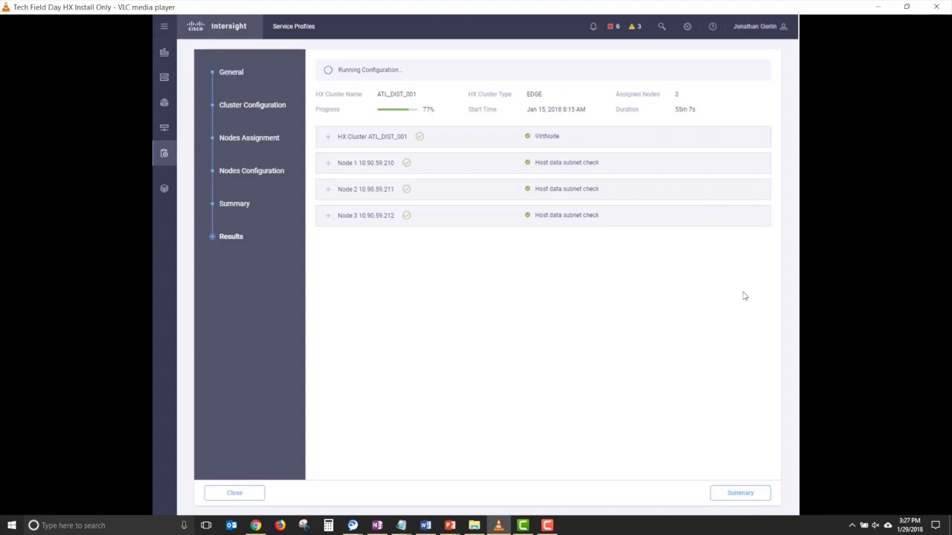
Seek the demo video to the clusters list near 02:51, pause it, and switch to the Intersight presentation window
{"action": "key", "text": "ctrl+h"}
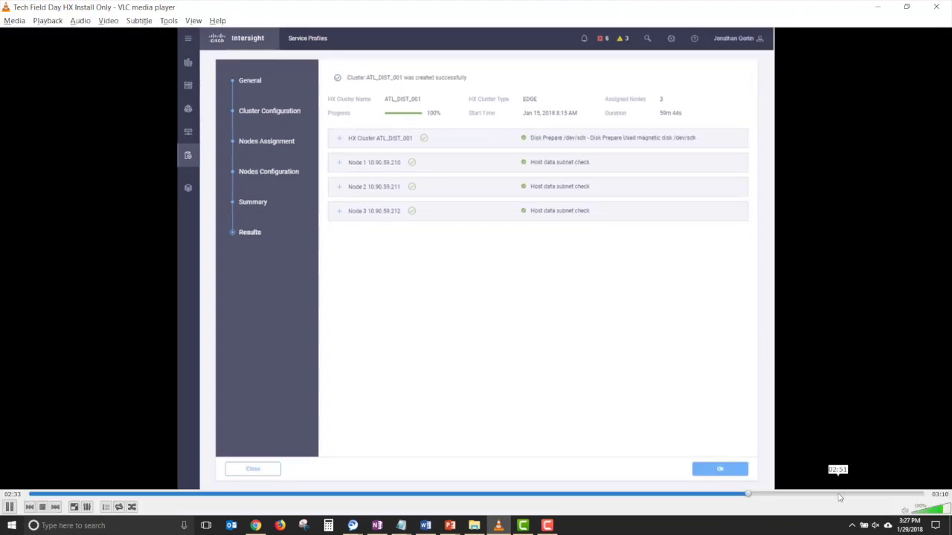
{"action": "left_click", "coordinate": [839, 494]}
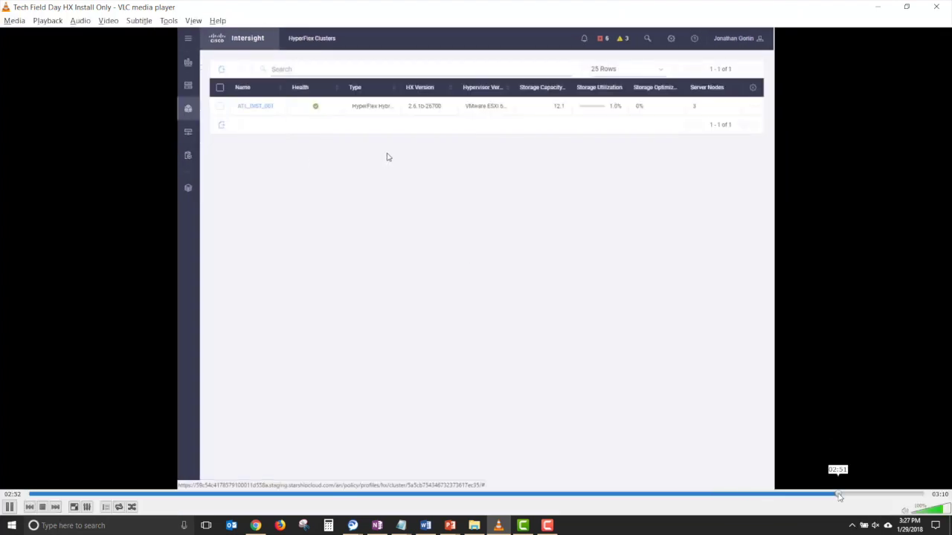
{"action": "key", "text": "space"}
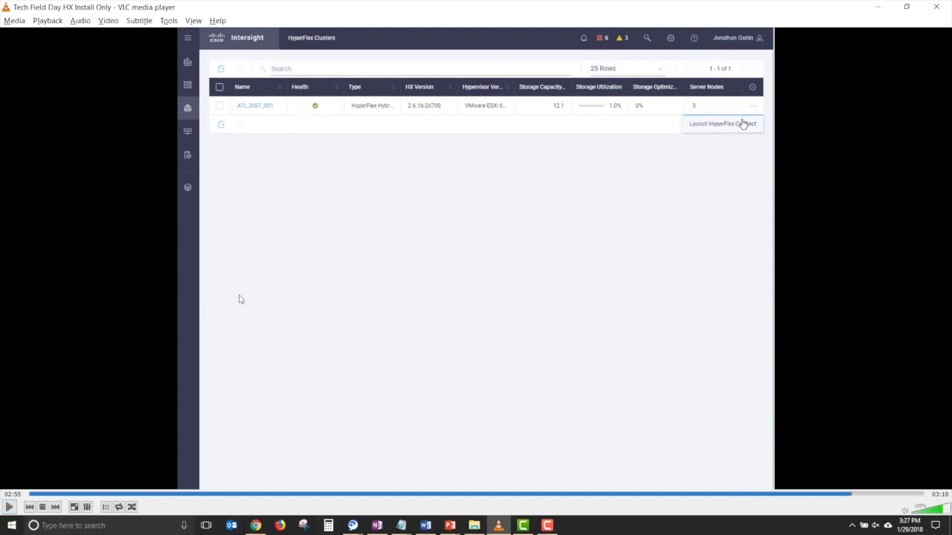
{"action": "key", "text": "ctrl+h"}
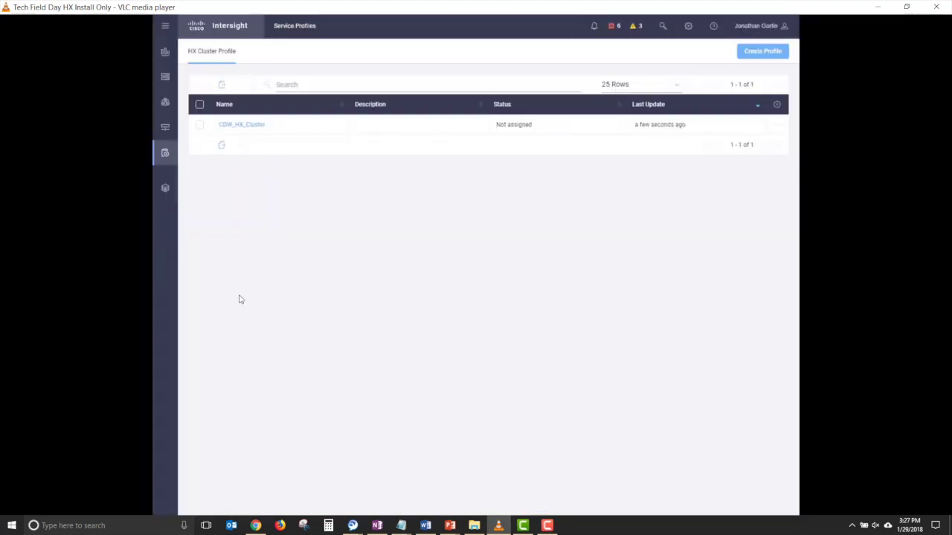
{"action": "key", "text": "alt+Tab"}
{"action": "key", "text": "Tab"}
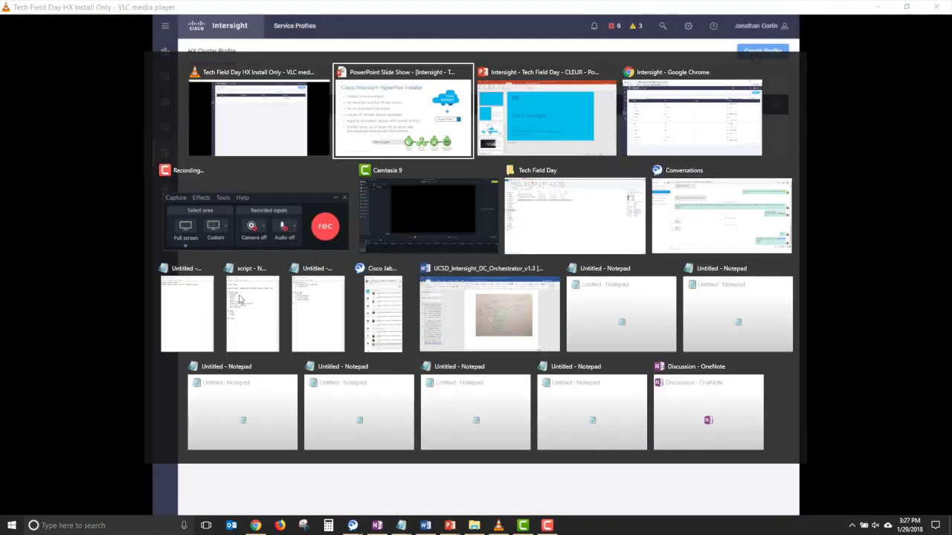